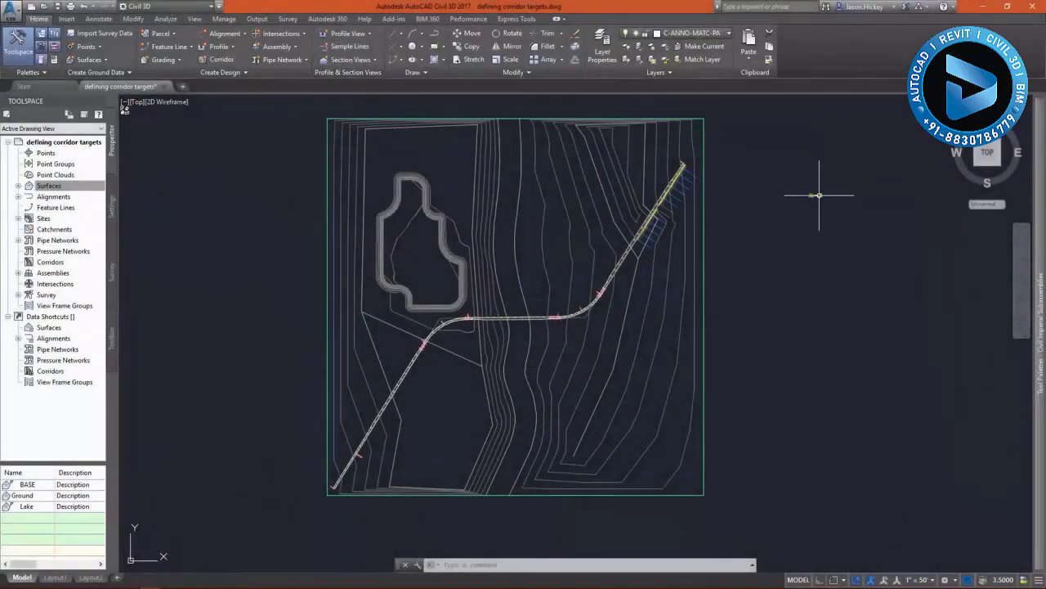
Zoom in to inspect the assembly, then zoom back out to the whole site.
{"action": "scroll", "coordinate": [807, 192], "scroll_direction": "up", "scroll_amount": 5}
{"action": "scroll", "coordinate": [402, 183], "scroll_direction": "down", "scroll_amount": 2}
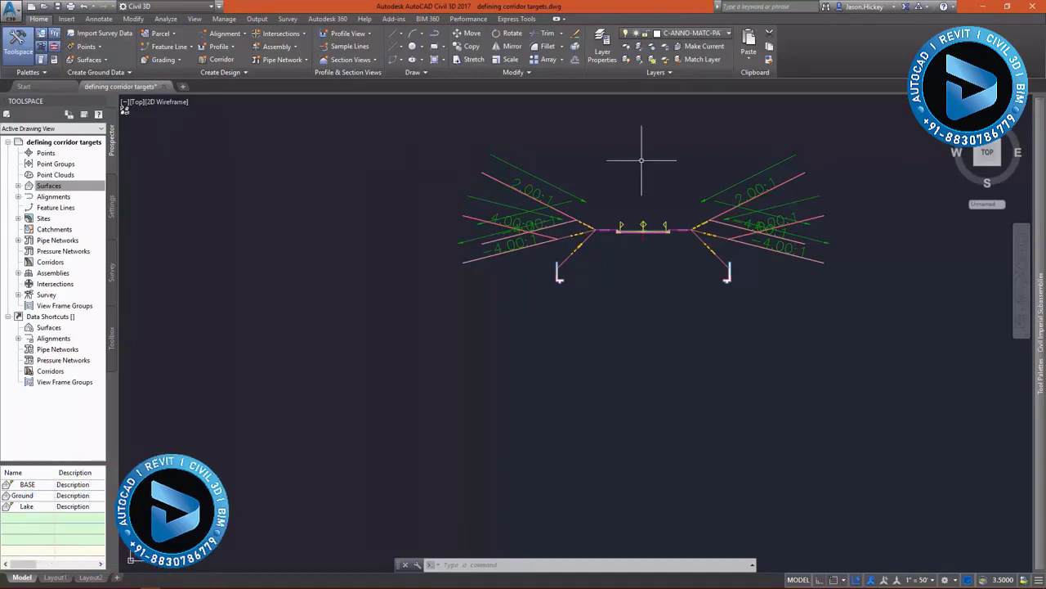
{"action": "scroll", "coordinate": [794, 140], "scroll_direction": "down", "scroll_amount": 2}
{"action": "scroll", "coordinate": [801, 159], "scroll_direction": "down", "scroll_amount": 2}
{"action": "scroll", "coordinate": [793, 168], "scroll_direction": "down", "scroll_amount": 2}
{"action": "scroll", "coordinate": [781, 193], "scroll_direction": "down", "scroll_amount": 1}
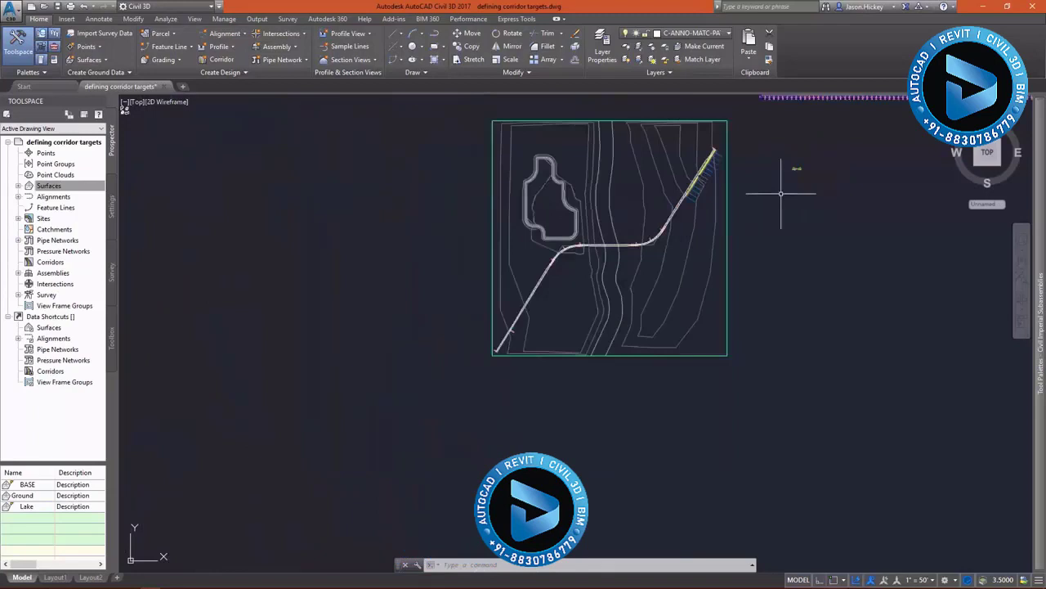
{"action": "scroll", "coordinate": [474, 291], "scroll_direction": "up", "scroll_amount": 3}
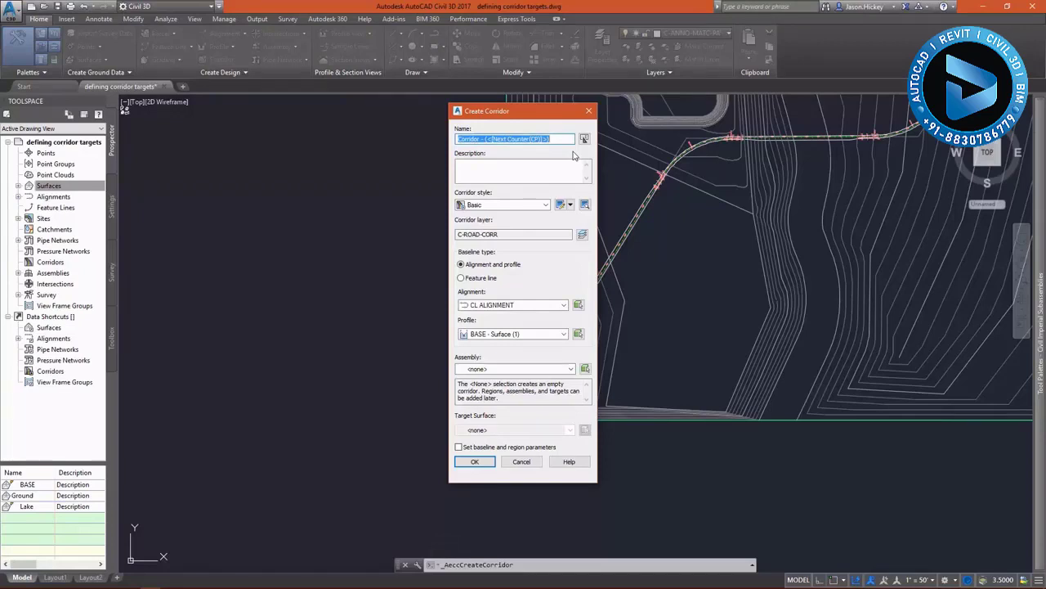
Name the corridor RuralRoad with FGCL profile, 2_Lane_Widening assembly and Ground target surface.
{"action": "type", "text": "RuralRoad"}
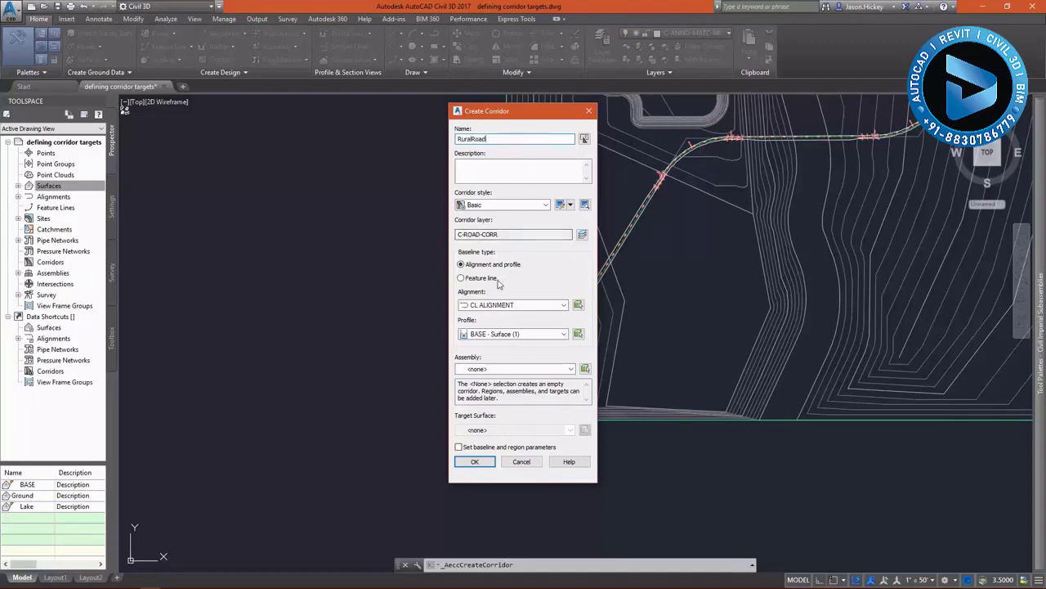
{"action": "left_click", "coordinate": [522, 335]}
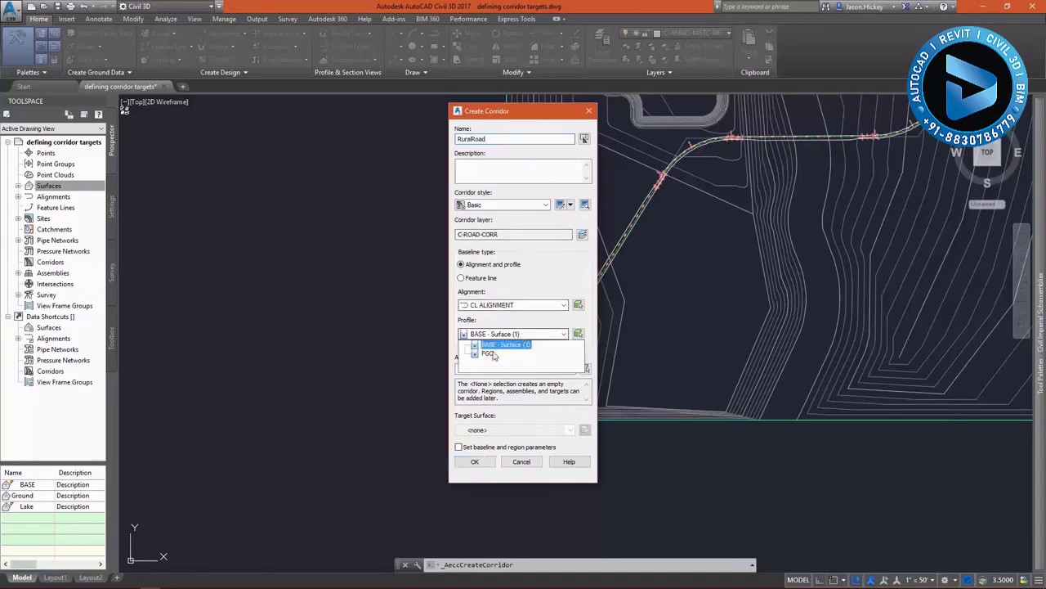
{"action": "left_click", "coordinate": [489, 355]}
{"action": "left_click", "coordinate": [489, 369]}
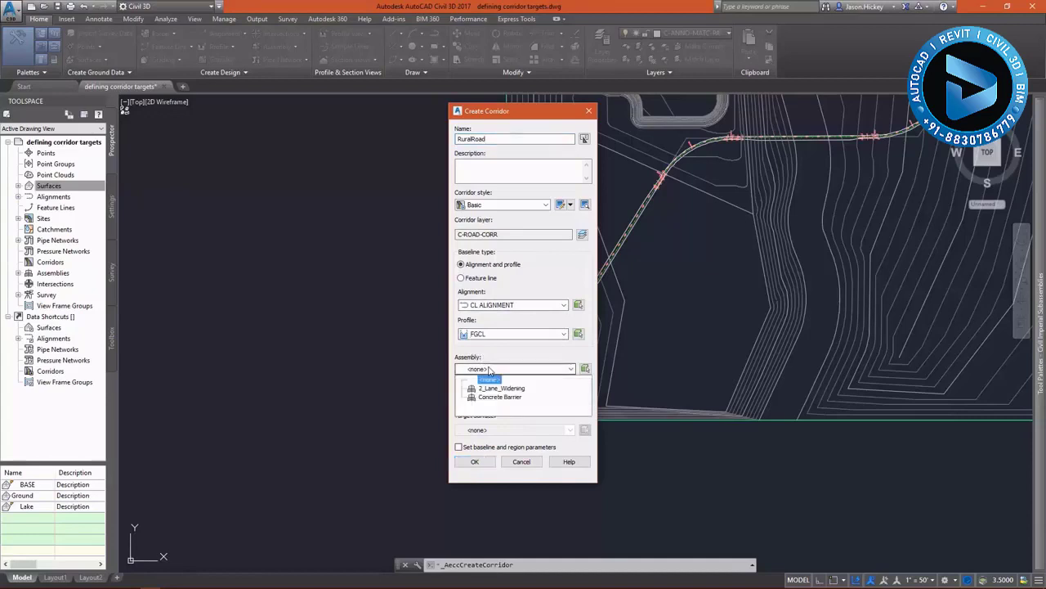
{"action": "left_click", "coordinate": [489, 389]}
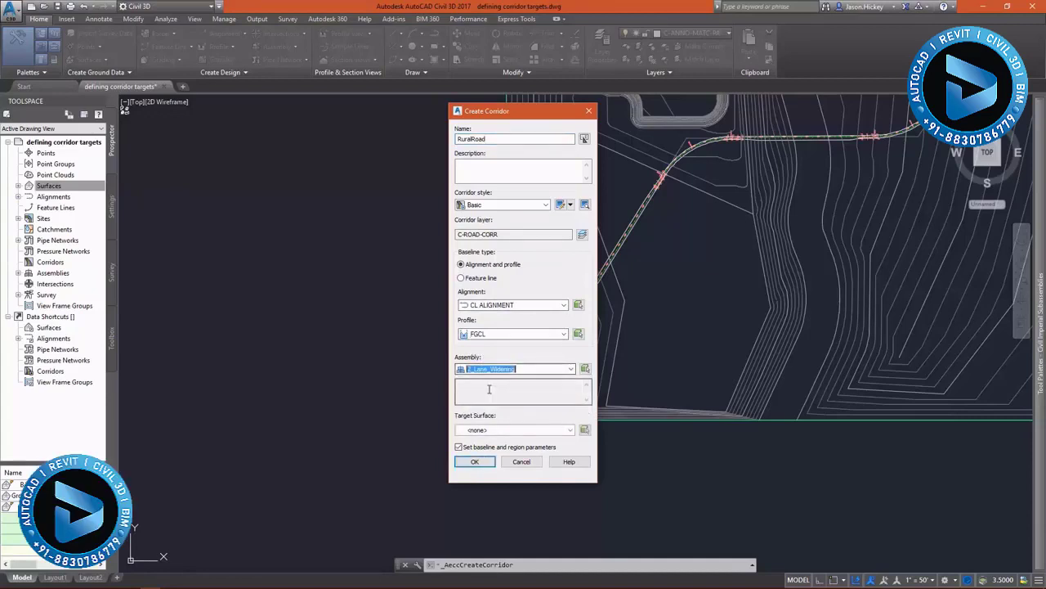
{"action": "left_click", "coordinate": [496, 431]}
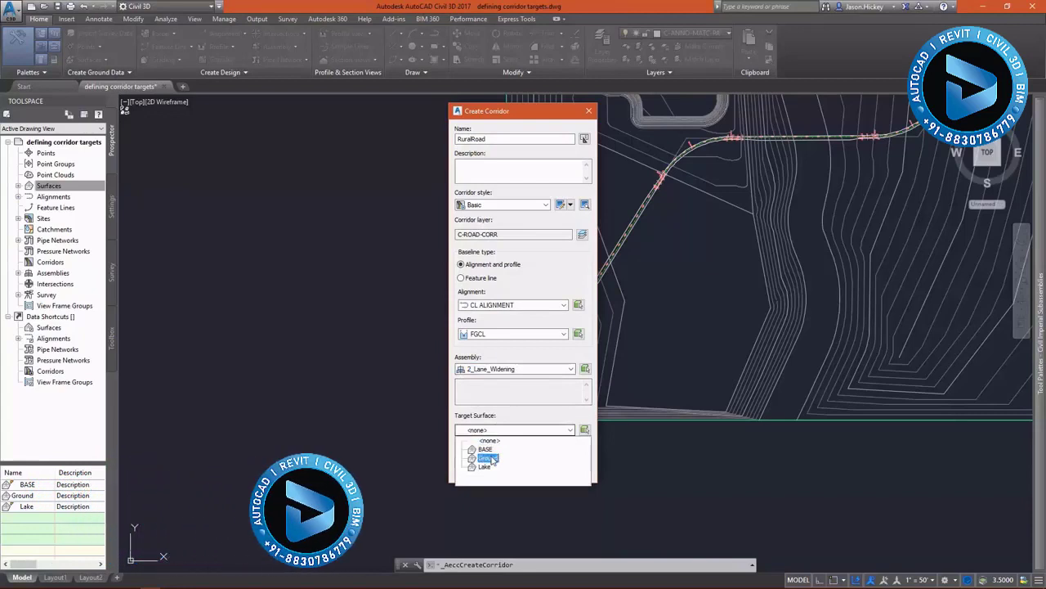
{"action": "left_click", "coordinate": [488, 458]}
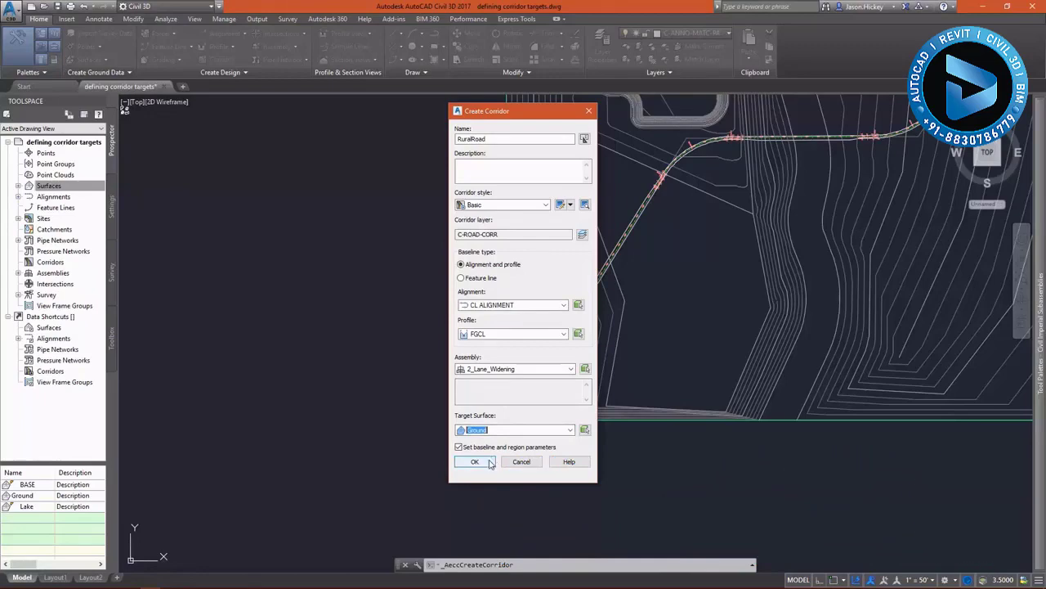
Confirm the corridor and set curve increment and vertical-curve assembly frequency to 10'.
{"action": "left_click", "coordinate": [489, 462]}
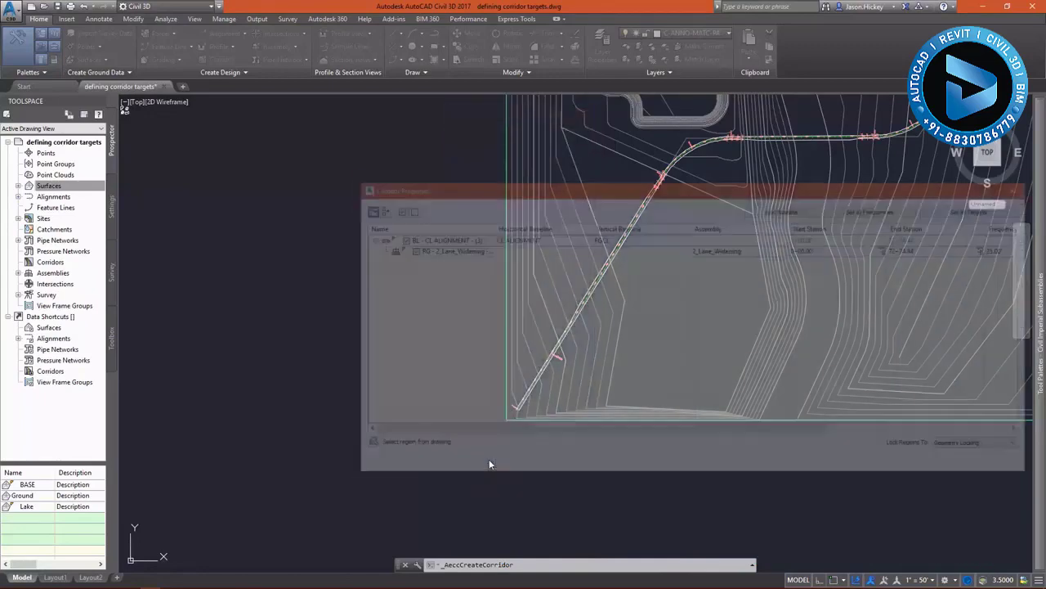
{"action": "mouse_move", "coordinate": [529, 189]}
{"action": "left_mouse_down"}
{"action": "mouse_move", "coordinate": [400, 166]}
{"action": "mouse_move", "coordinate": [330, 119]}
{"action": "left_mouse_up"}
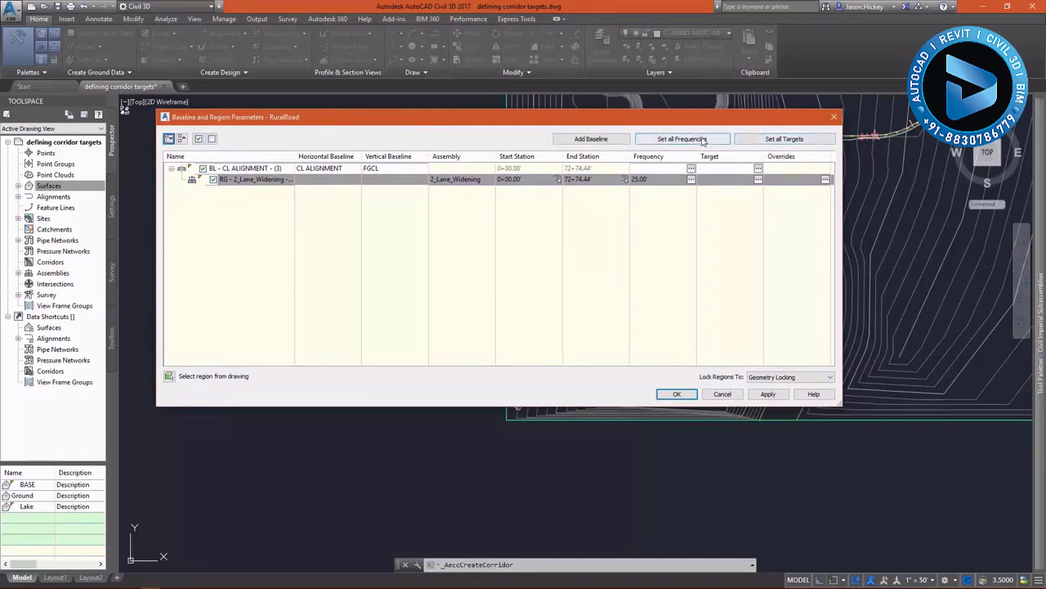
{"action": "left_click", "coordinate": [702, 141]}
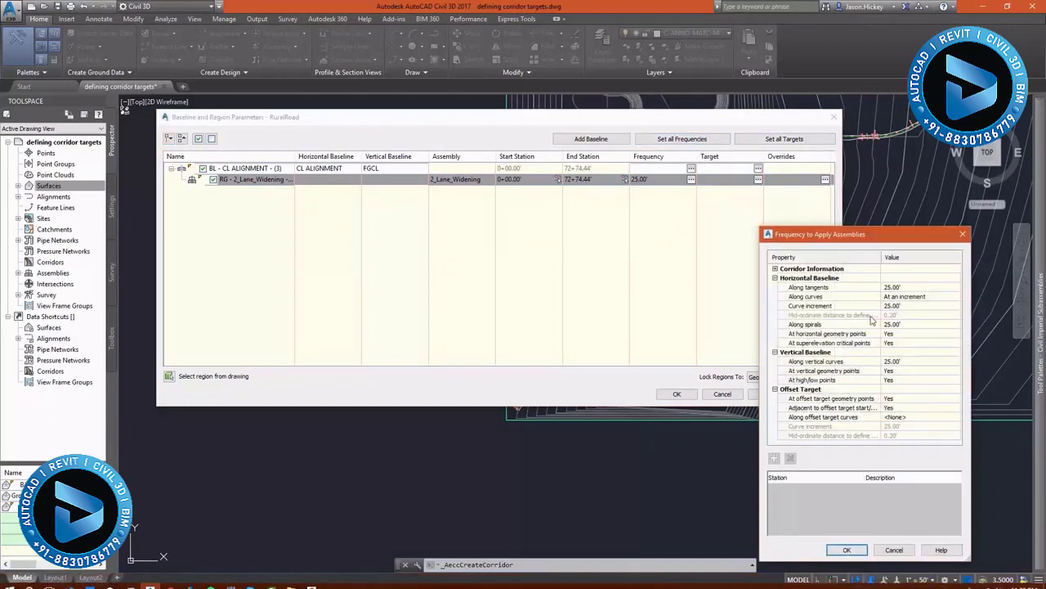
{"action": "left_click", "coordinate": [905, 287]}
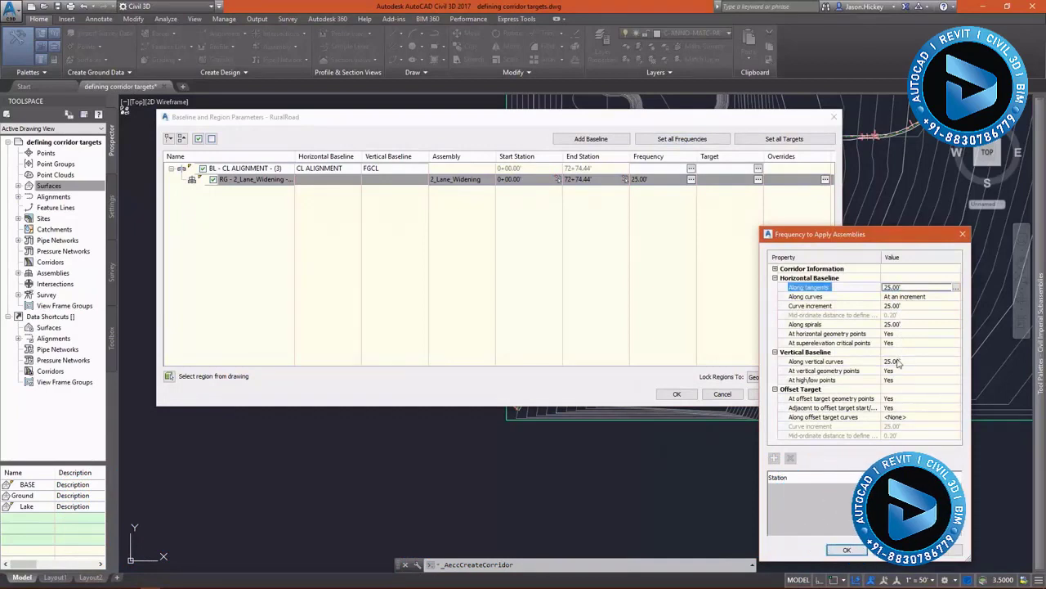
{"action": "left_click", "coordinate": [897, 305]}
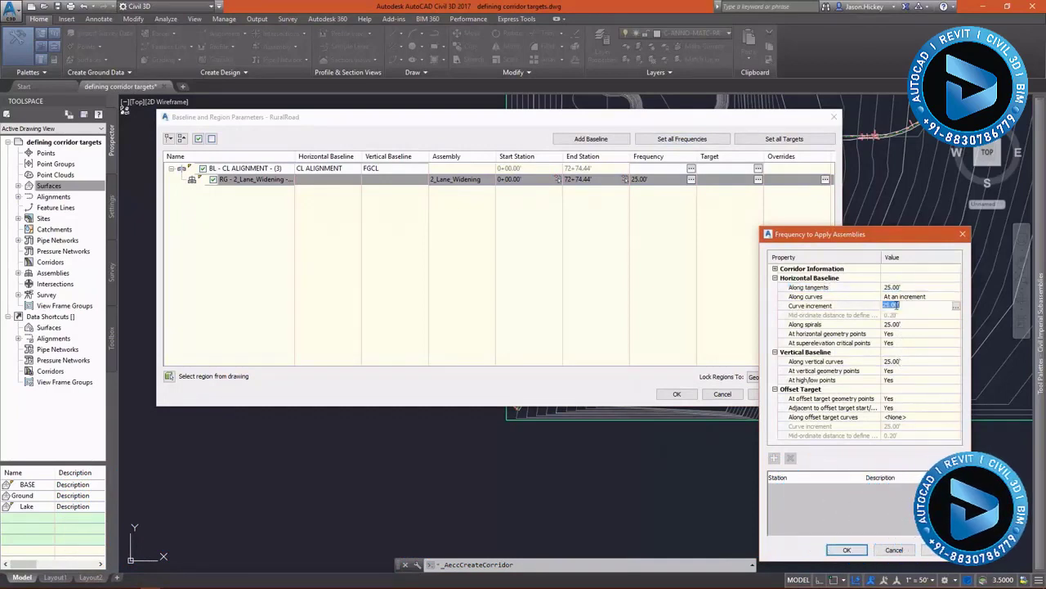
{"action": "type", "text": "10"}
{"action": "key", "text": "Return"}
{"action": "left_click", "coordinate": [898, 361]}
{"action": "type", "text": "10"}
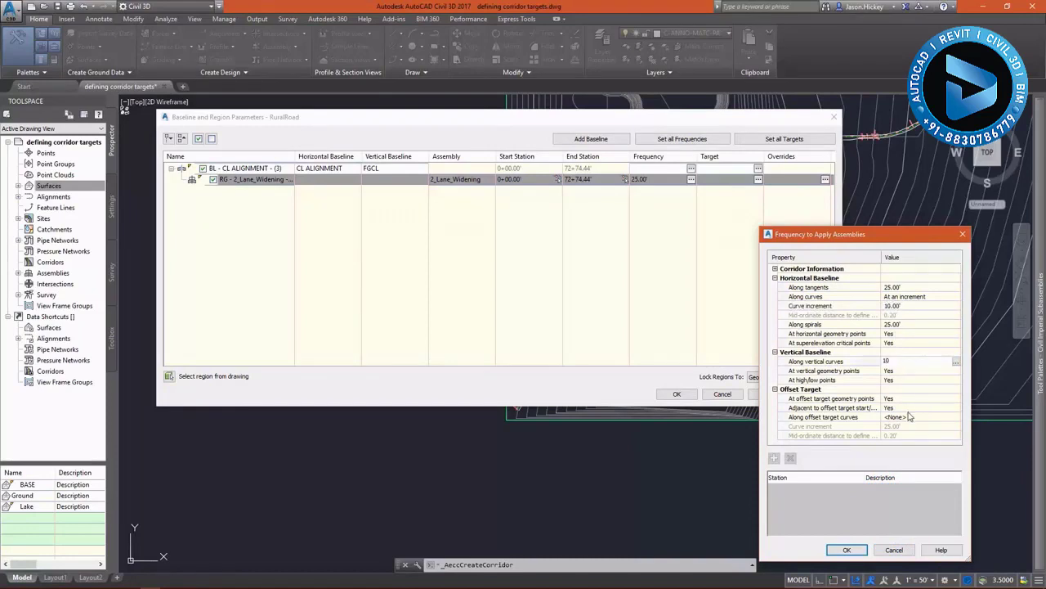
{"action": "key", "text": "Return"}
{"action": "left_click", "coordinate": [909, 419]}
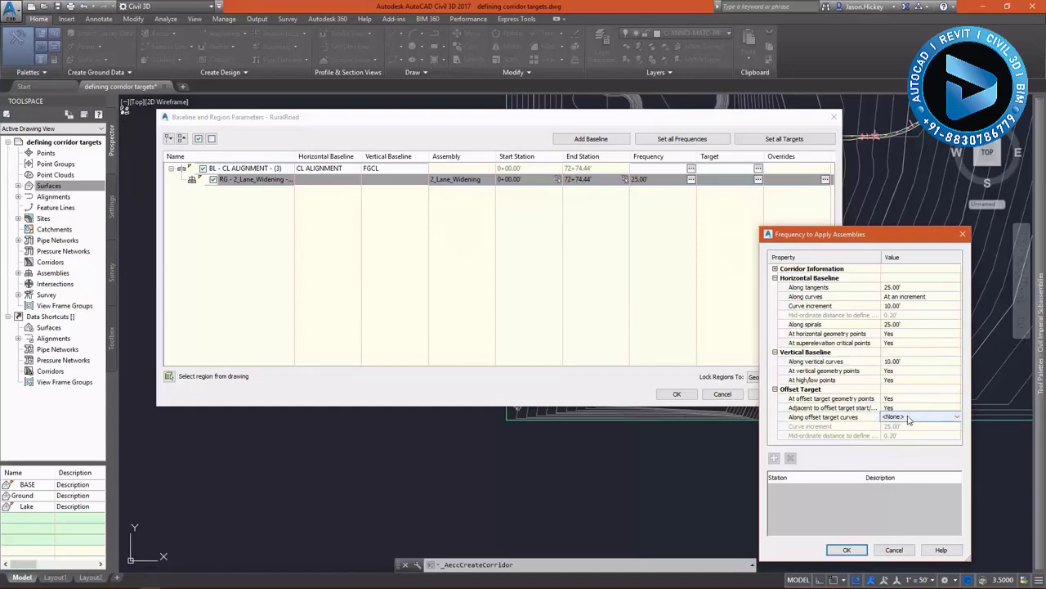
{"action": "left_click", "coordinate": [907, 420]}
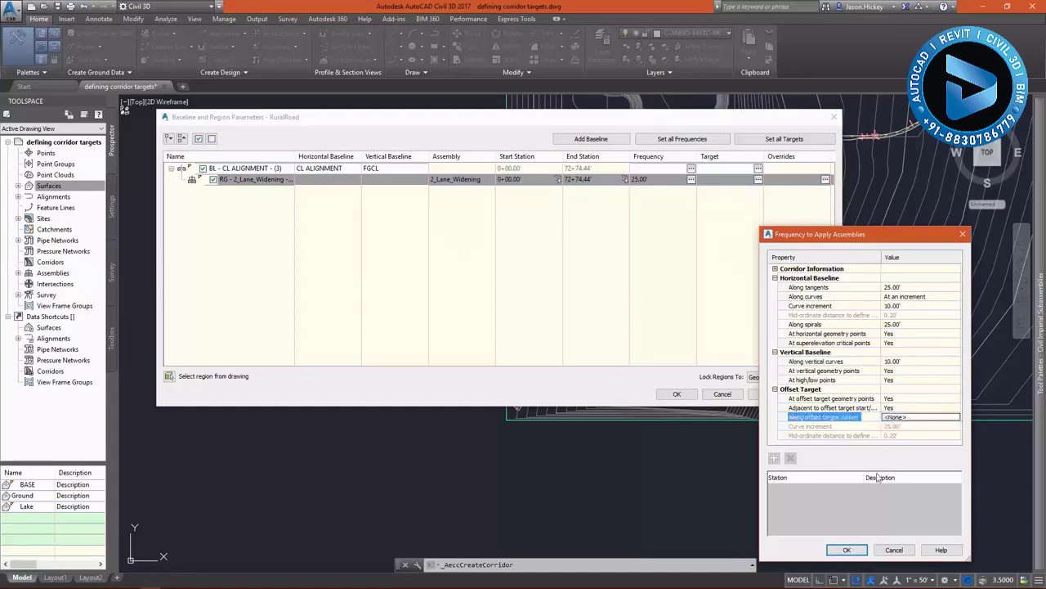
{"action": "left_click", "coordinate": [847, 550]}
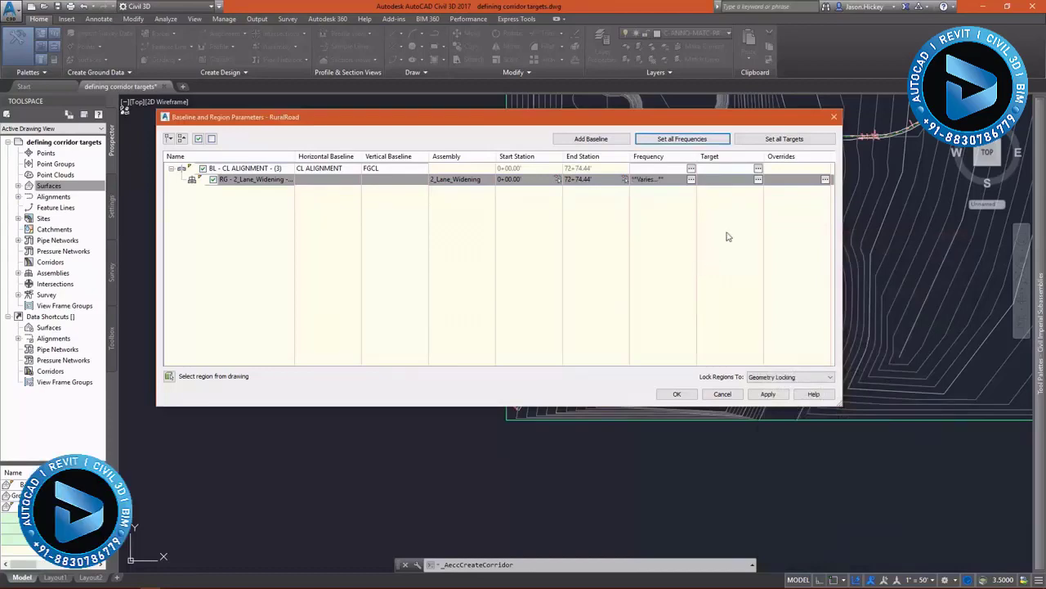
Accept the default target mapping and build the RuralRoad corridor.
{"action": "left_click", "coordinate": [759, 143]}
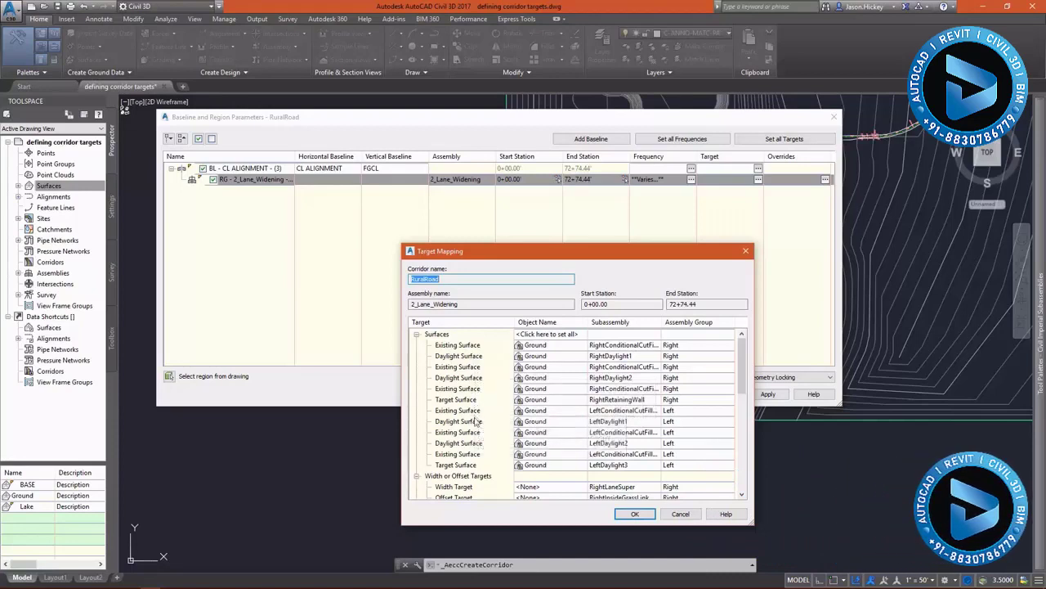
{"action": "scroll", "coordinate": [480, 454], "scroll_direction": "down", "scroll_amount": 2}
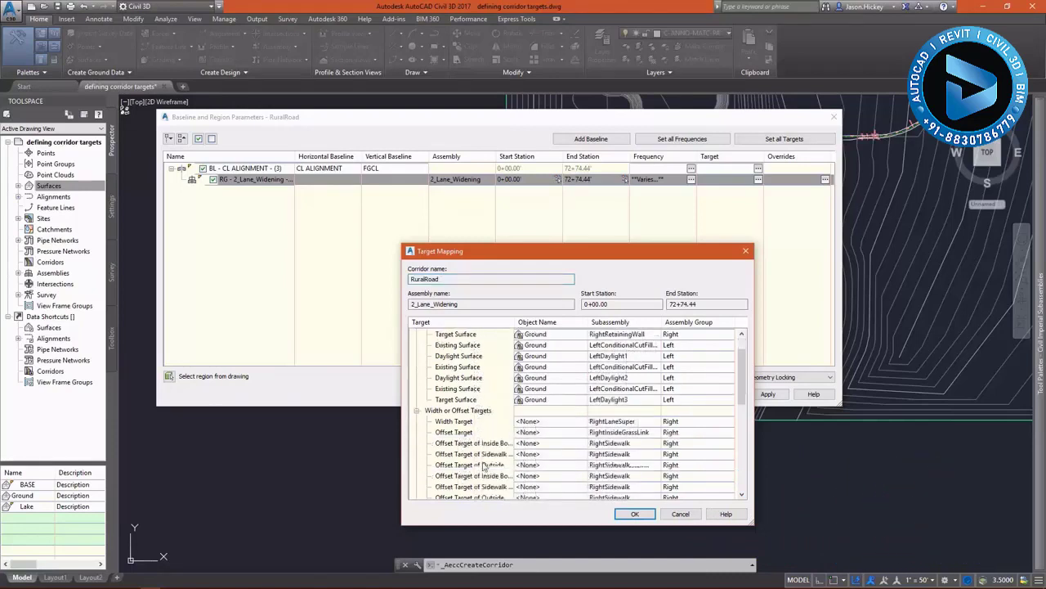
{"action": "scroll", "coordinate": [488, 460], "scroll_direction": "down", "scroll_amount": 3}
{"action": "scroll", "coordinate": [491, 471], "scroll_direction": "down", "scroll_amount": 4}
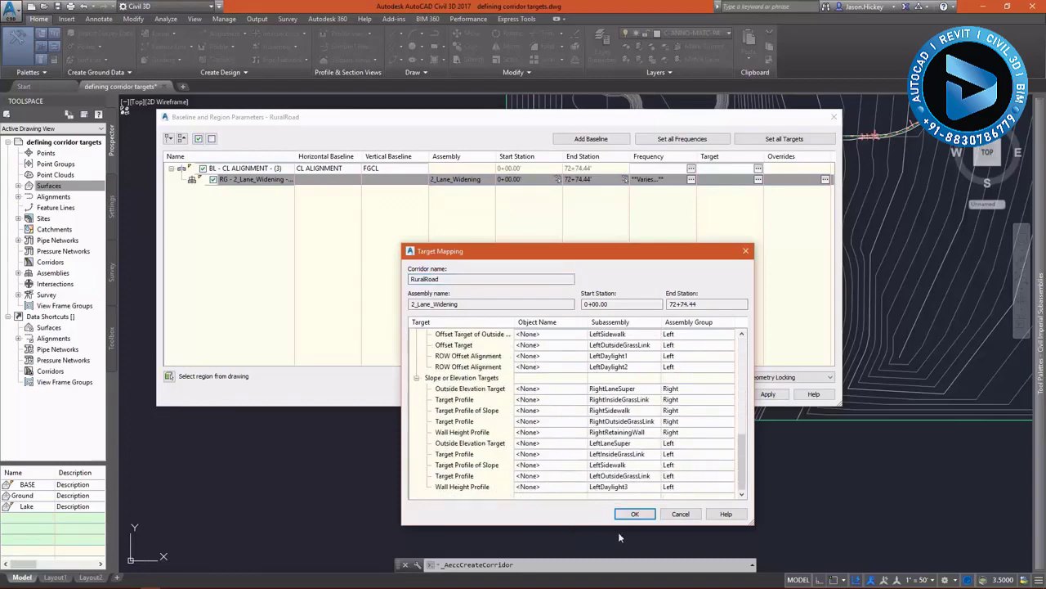
{"action": "left_click", "coordinate": [636, 515]}
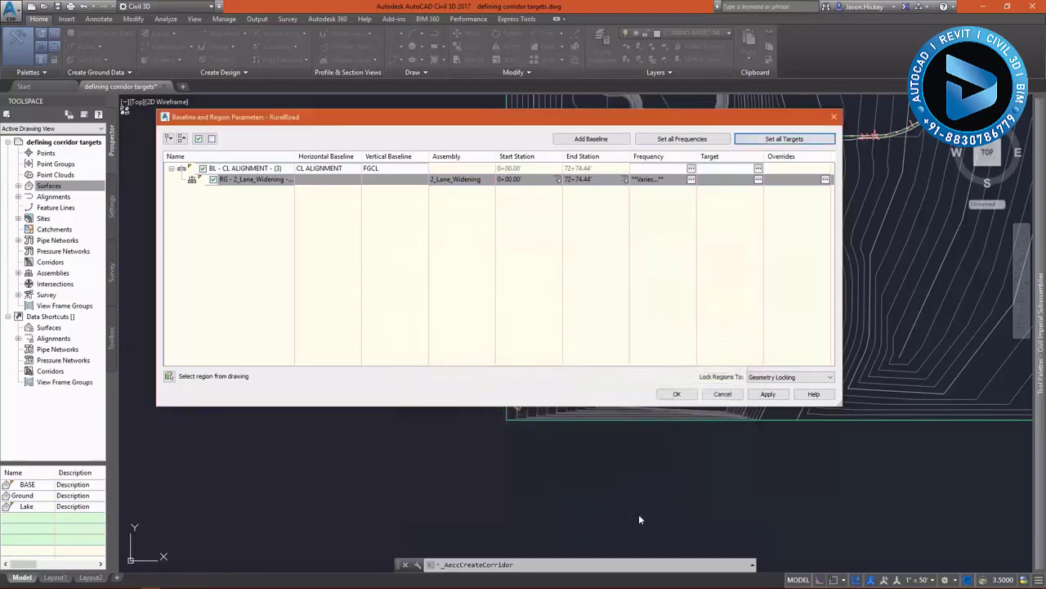
{"action": "left_click", "coordinate": [684, 397]}
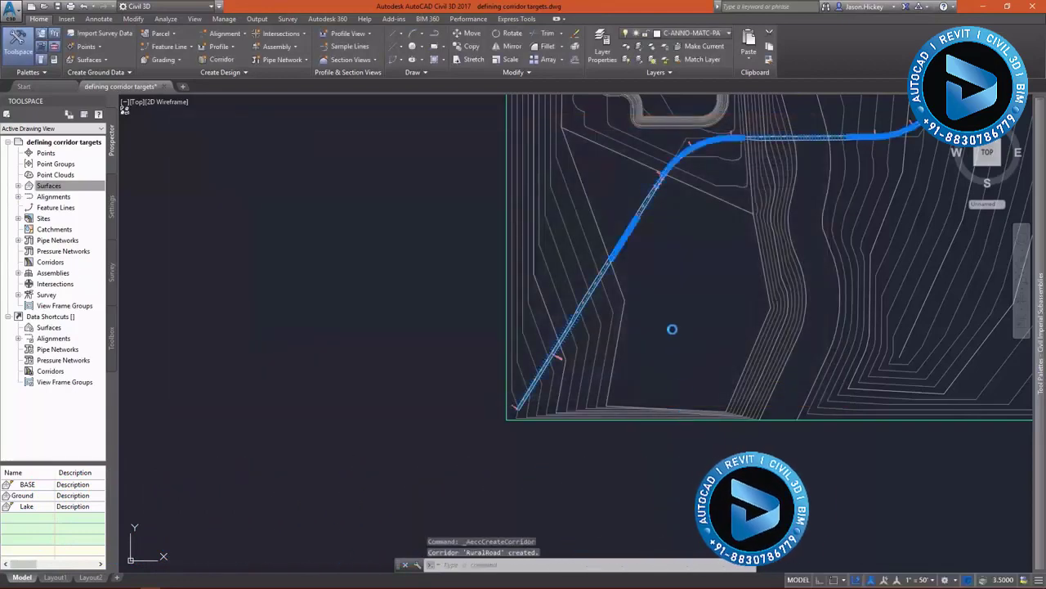
Open the RuralRoad corridor in Object Viewer and orbit it to a flatter view.
{"action": "scroll", "coordinate": [719, 143], "scroll_direction": "up", "scroll_amount": 5}
{"action": "left_click", "coordinate": [331, 270]}
{"action": "right_click", "coordinate": [331, 270]}
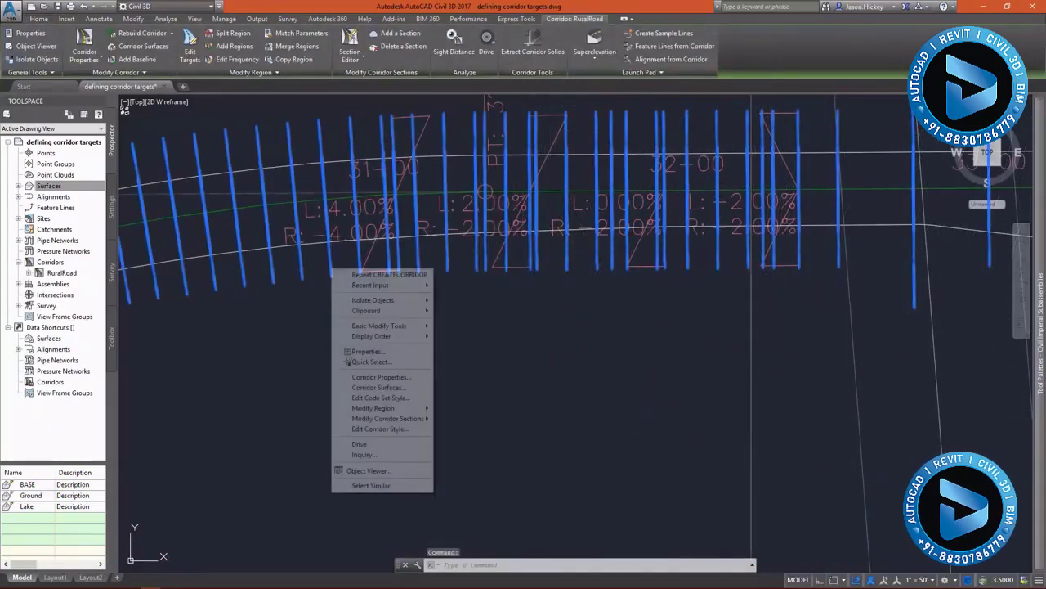
{"action": "left_click", "coordinate": [365, 471]}
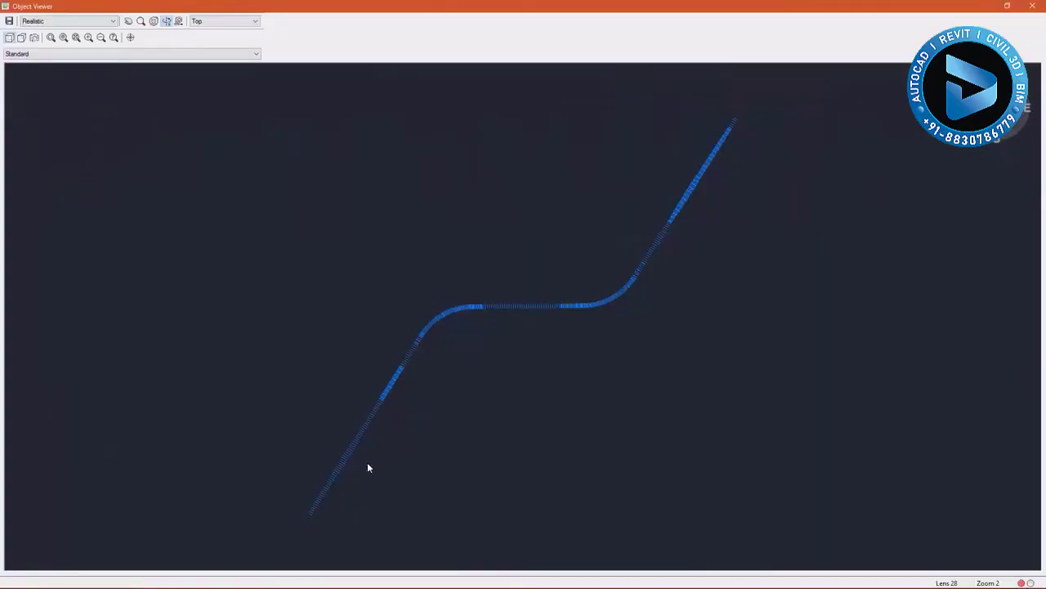
{"action": "mouse_move", "coordinate": [363, 481]}
{"action": "left_mouse_down"}
{"action": "mouse_move", "coordinate": [437, 374]}
{"action": "mouse_move", "coordinate": [321, 247]}
{"action": "mouse_move", "coordinate": [276, 256]}
{"action": "mouse_move", "coordinate": [423, 255]}
{"action": "left_mouse_up"}
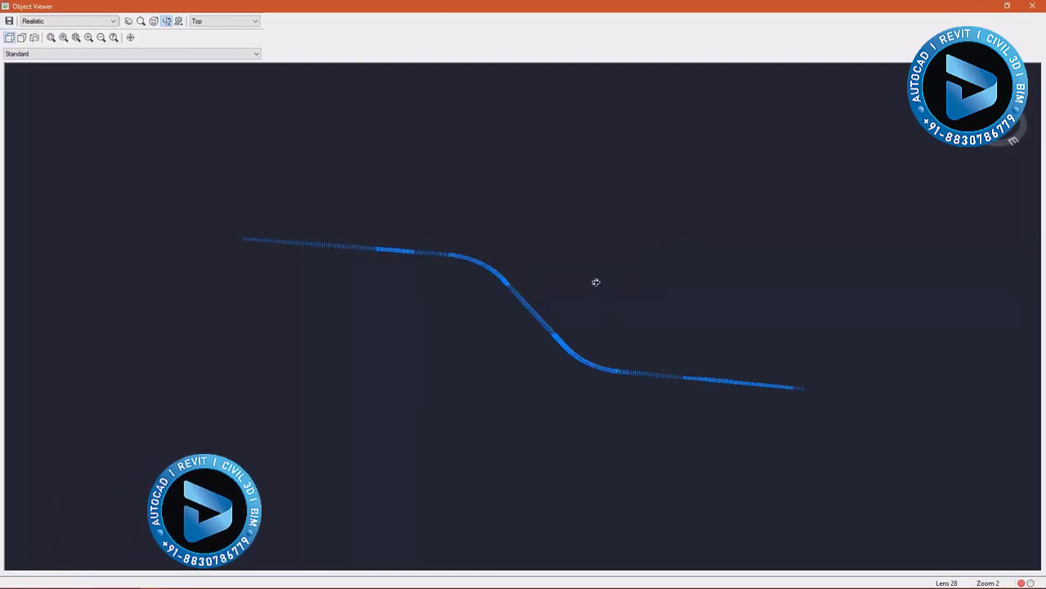
{"action": "left_click_drag", "start_coordinate": [596, 282], "coordinate": [595, 284]}
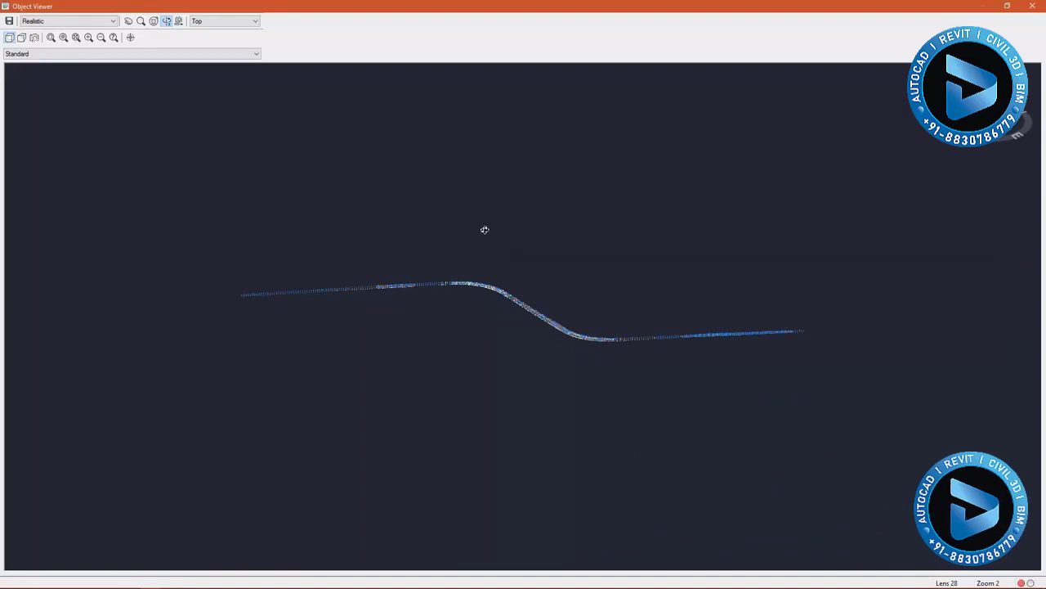
Zoom window onto the cross-section assemblies and orbit them to a new angle.
{"action": "right_click", "coordinate": [485, 229]}
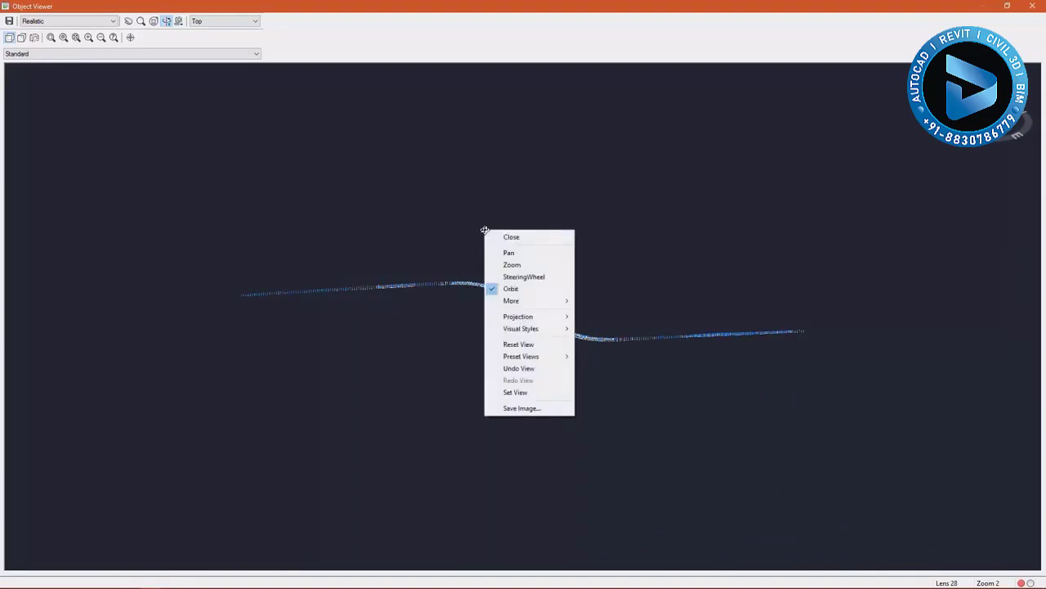
{"action": "left_click", "coordinate": [51, 40]}
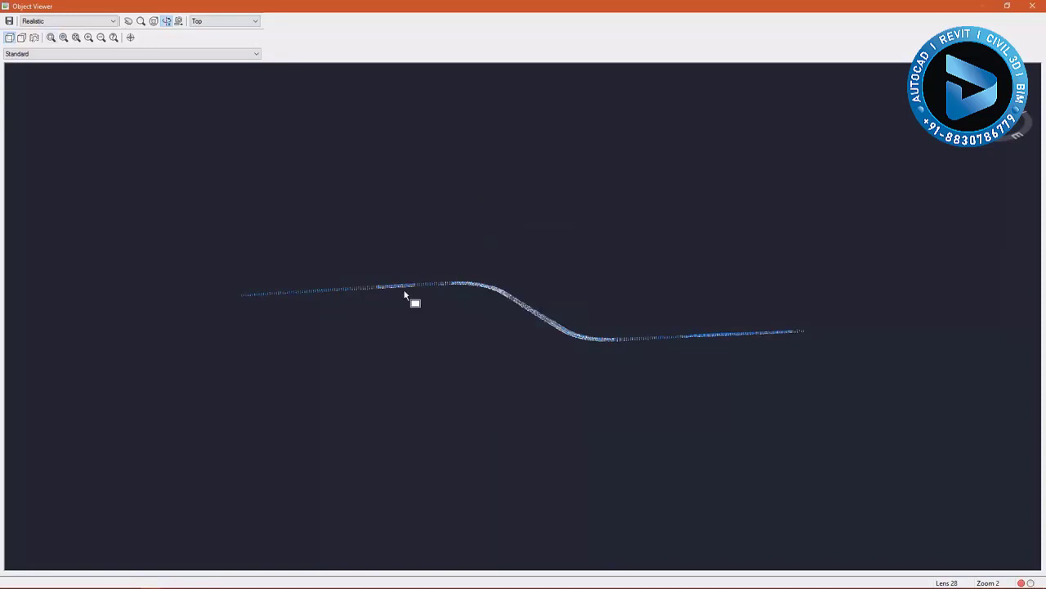
{"action": "left_click", "coordinate": [470, 304]}
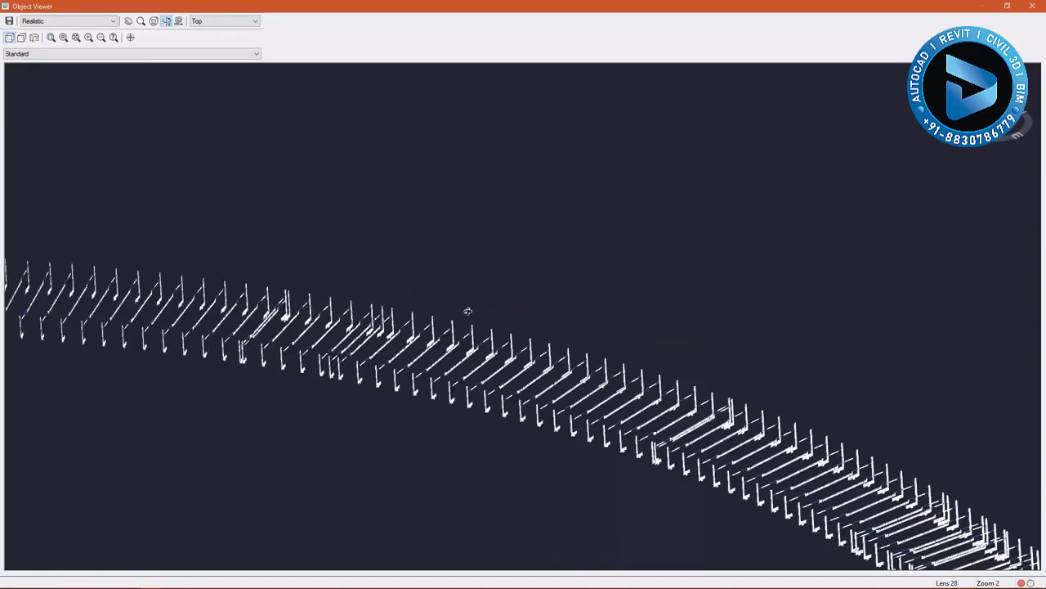
{"action": "left_click_drag", "start_coordinate": [457, 439], "coordinate": [461, 441]}
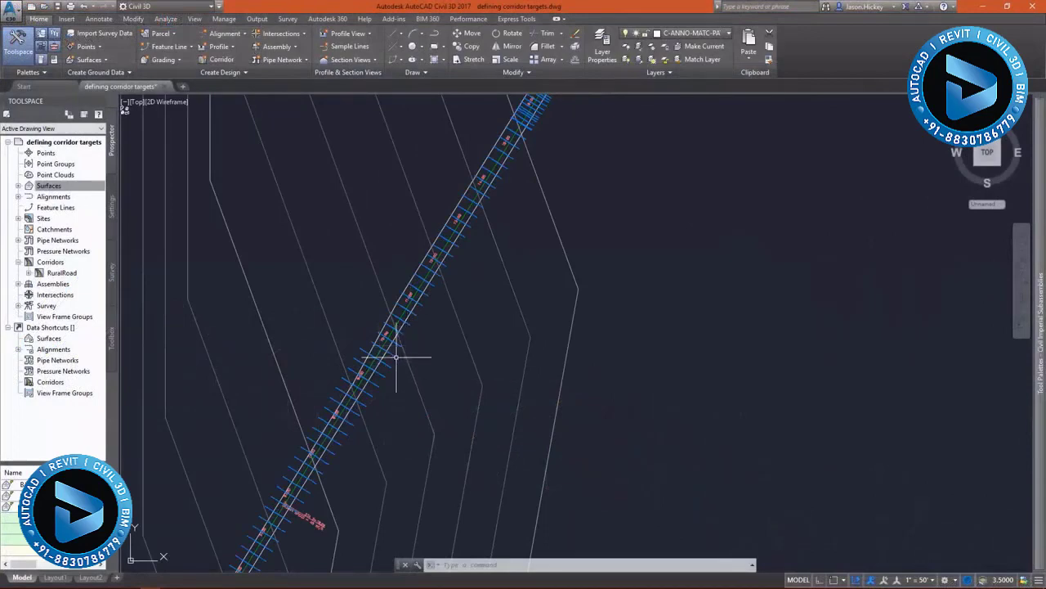
Set the RuralRoad corridor's code set style to All Codes - Visualization.
{"action": "left_click", "coordinate": [396, 357]}
{"action": "right_click", "coordinate": [396, 356]}
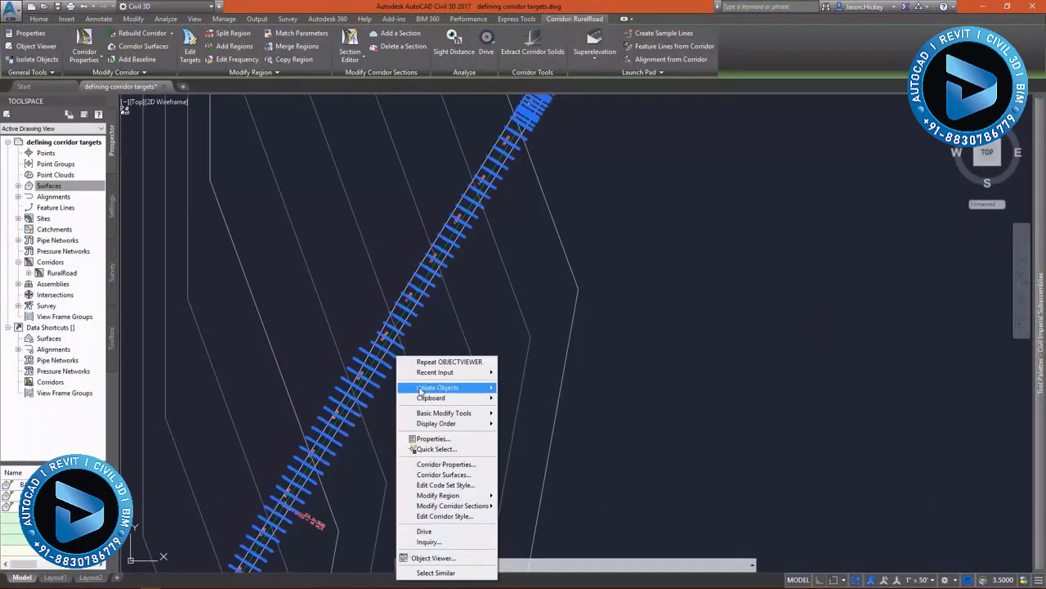
{"action": "left_click", "coordinate": [440, 485]}
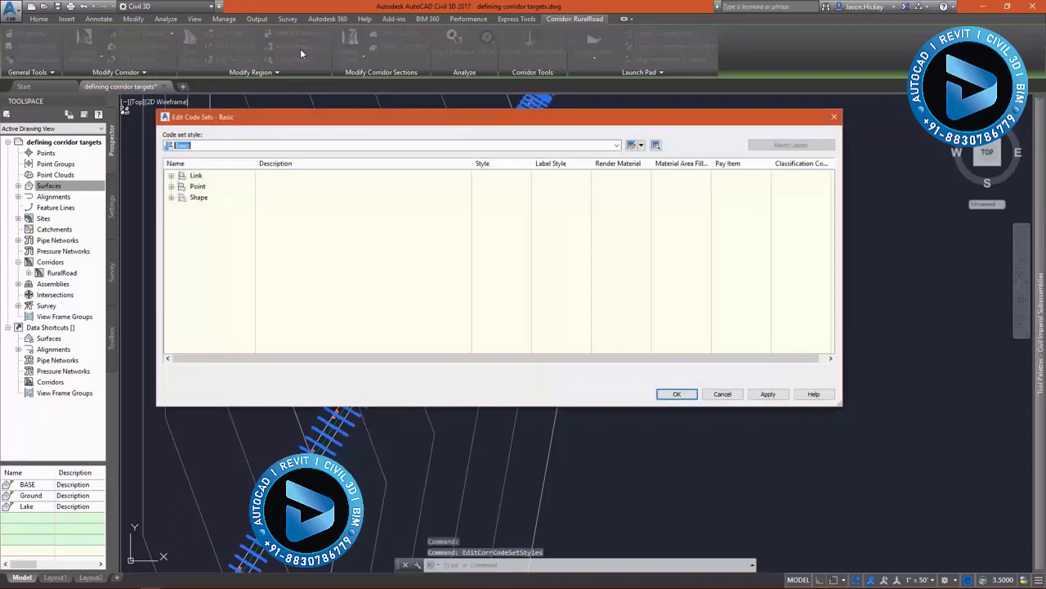
{"action": "left_click", "coordinate": [221, 145]}
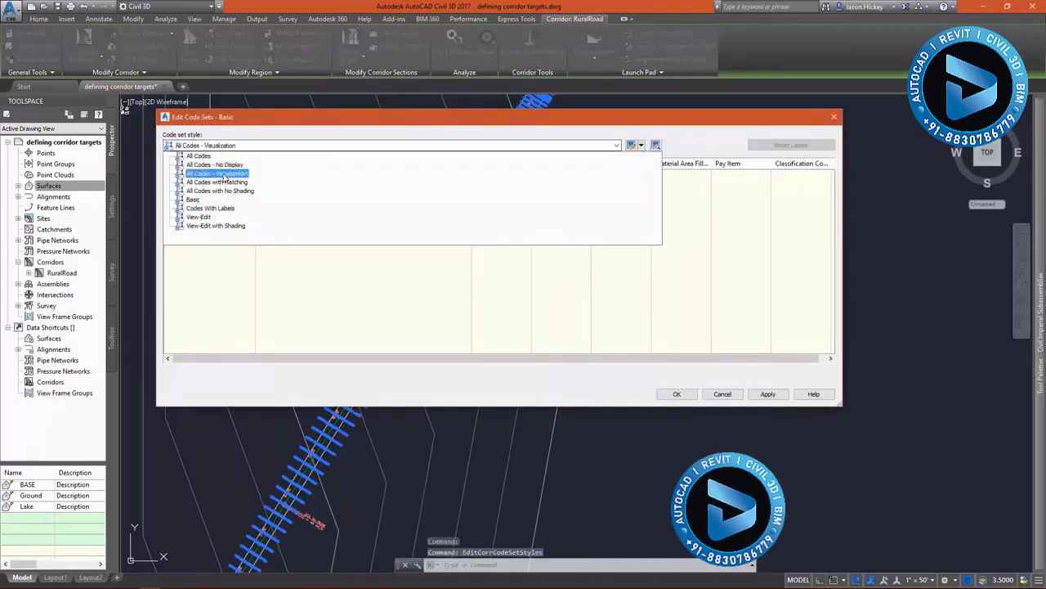
{"action": "left_click", "coordinate": [223, 174]}
{"action": "left_click", "coordinate": [675, 394]}
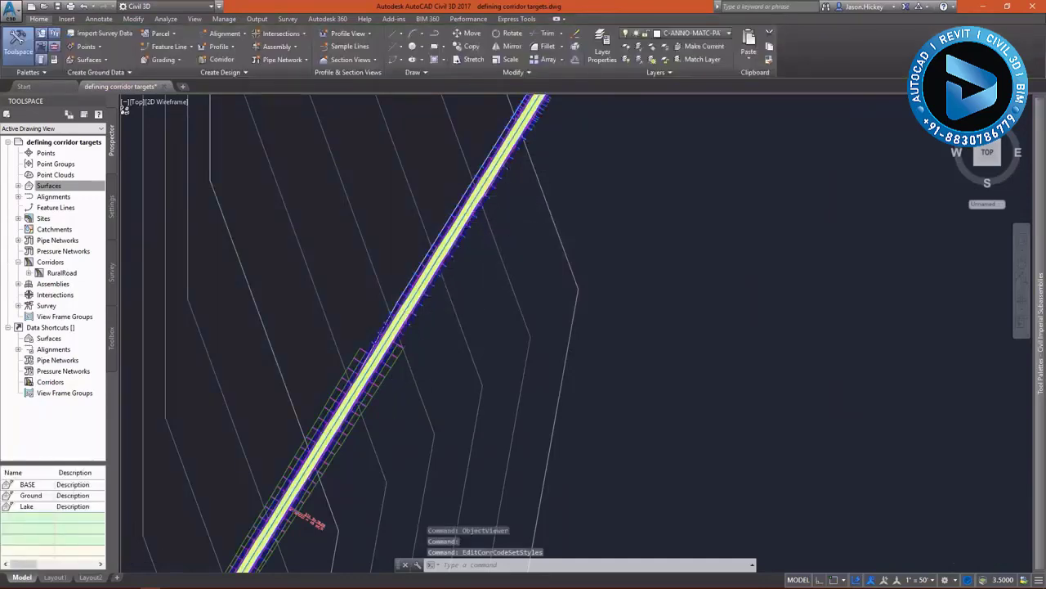
Zoom around the plan to review the shaded lanes and assembly sections.
{"action": "scroll", "coordinate": [467, 281], "scroll_direction": "down", "scroll_amount": 1}
{"action": "scroll", "coordinate": [409, 327], "scroll_direction": "up", "scroll_amount": 3}
{"action": "scroll", "coordinate": [410, 323], "scroll_direction": "up", "scroll_amount": 1}
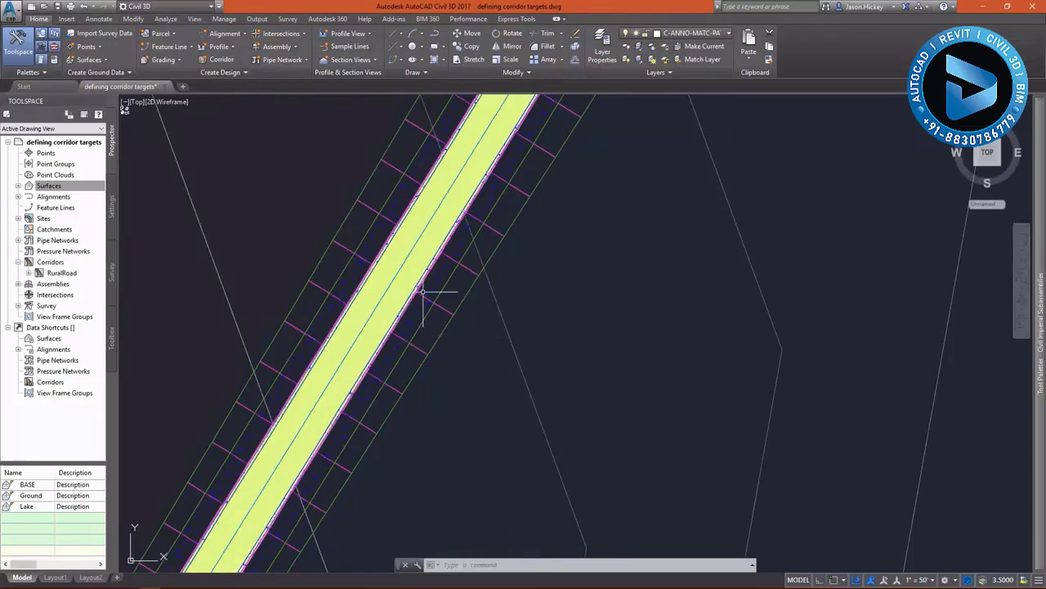
{"action": "scroll", "coordinate": [424, 291], "scroll_direction": "up", "scroll_amount": 1}
{"action": "scroll", "coordinate": [403, 322], "scroll_direction": "down", "scroll_amount": 1}
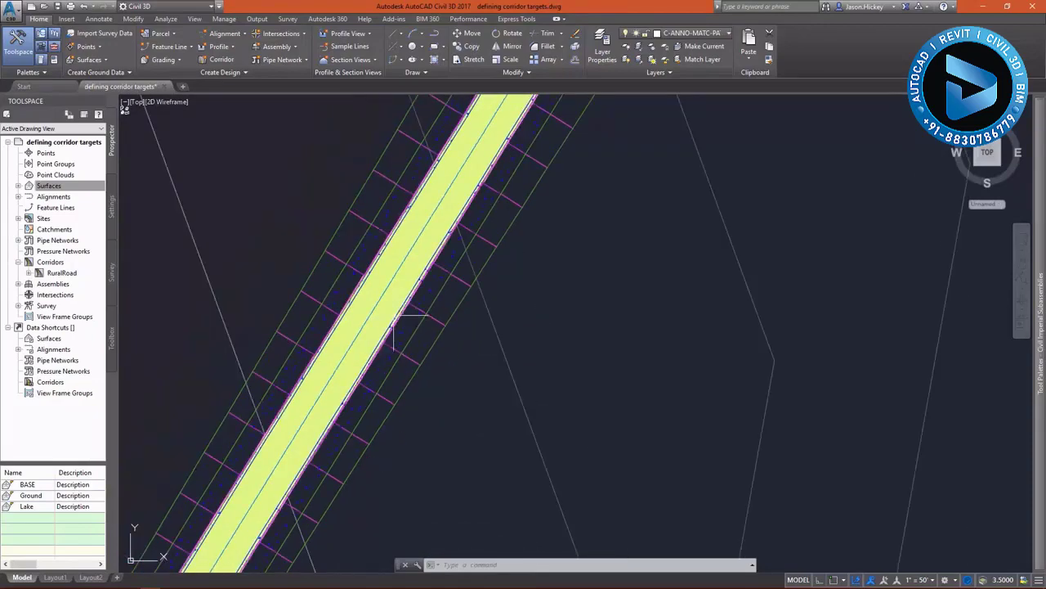
{"action": "scroll", "coordinate": [343, 301], "scroll_direction": "down", "scroll_amount": 1}
{"action": "scroll", "coordinate": [396, 251], "scroll_direction": "down", "scroll_amount": 2}
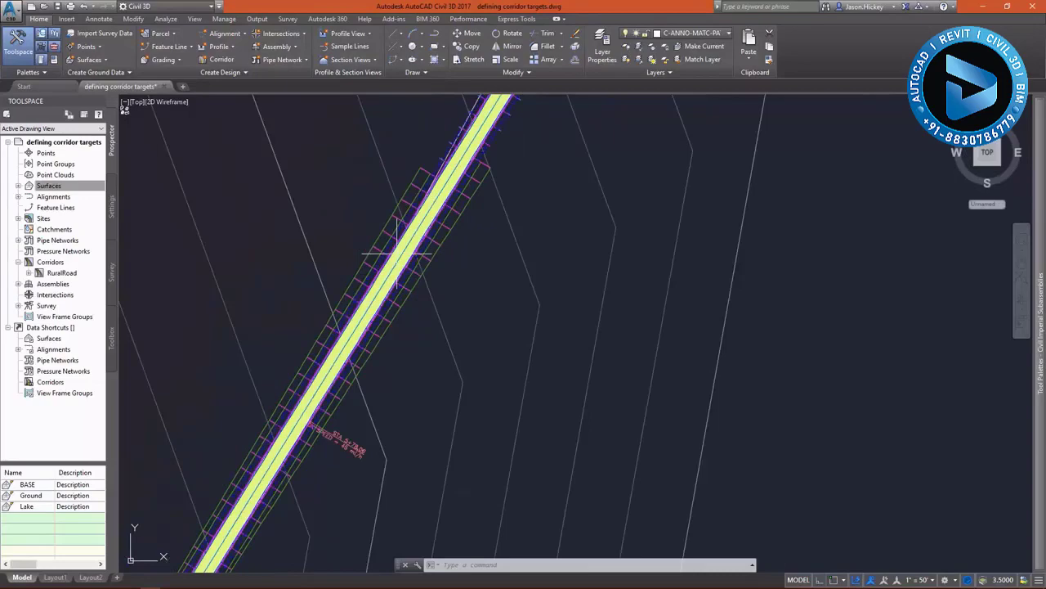
{"action": "scroll", "coordinate": [396, 250], "scroll_direction": "down", "scroll_amount": 1}
{"action": "scroll", "coordinate": [397, 250], "scroll_direction": "down", "scroll_amount": 2}
{"action": "scroll", "coordinate": [645, 275], "scroll_direction": "up", "scroll_amount": 3}
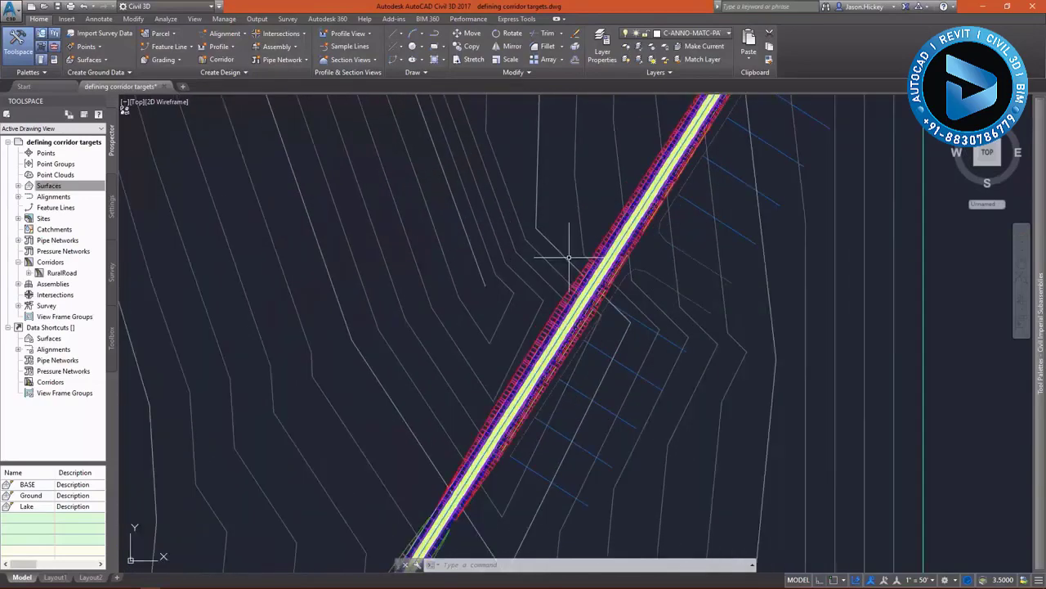
{"action": "scroll", "coordinate": [576, 279], "scroll_direction": "up", "scroll_amount": 3}
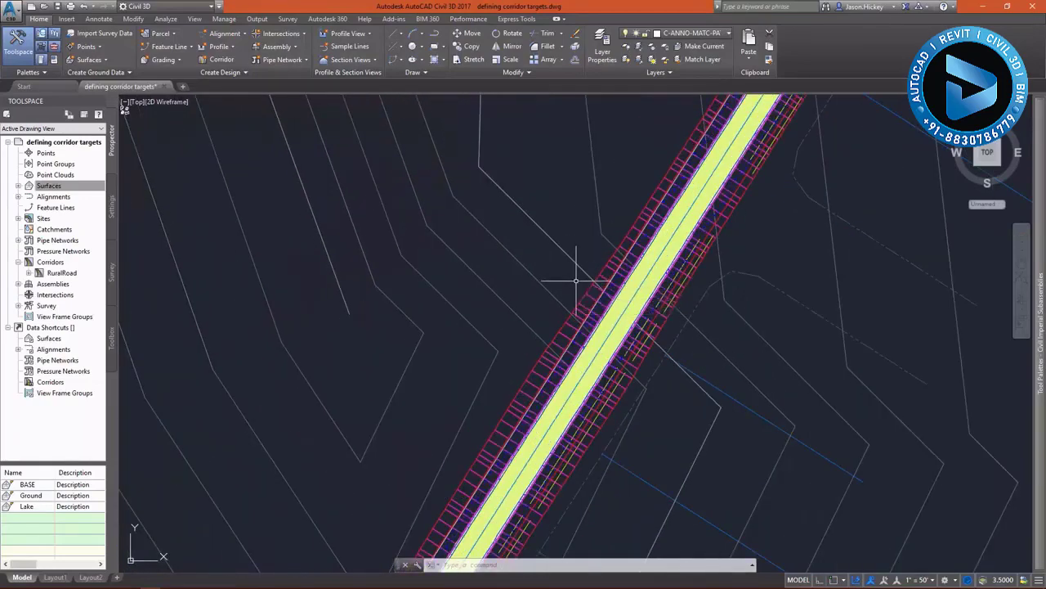
{"action": "mouse_move", "coordinate": [575, 280]}
{"action": "scroll", "coordinate": [738, 226], "scroll_direction": "down", "scroll_amount": 2}
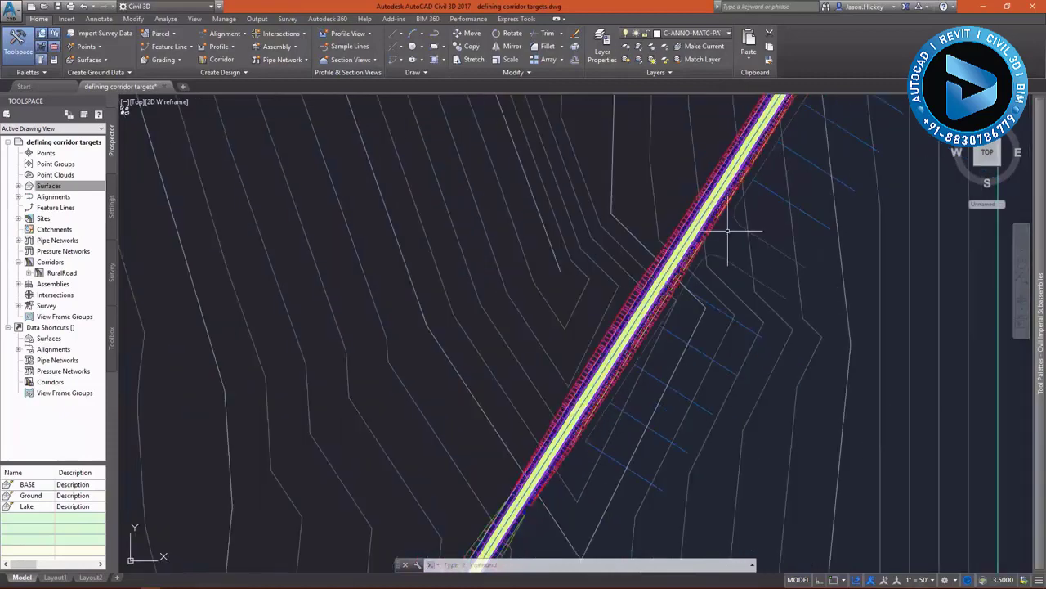
{"action": "scroll", "coordinate": [739, 213], "scroll_direction": "down", "scroll_amount": 2}
{"action": "scroll", "coordinate": [740, 204], "scroll_direction": "down", "scroll_amount": 3}
{"action": "scroll", "coordinate": [740, 197], "scroll_direction": "down", "scroll_amount": 1}
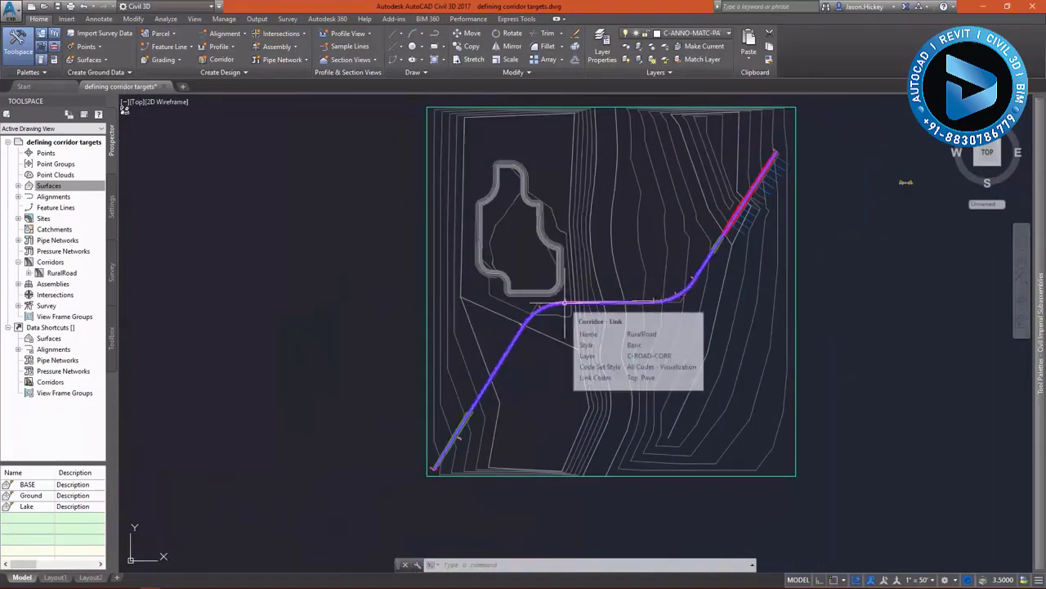
{"action": "scroll", "coordinate": [517, 365], "scroll_direction": "up", "scroll_amount": 2}
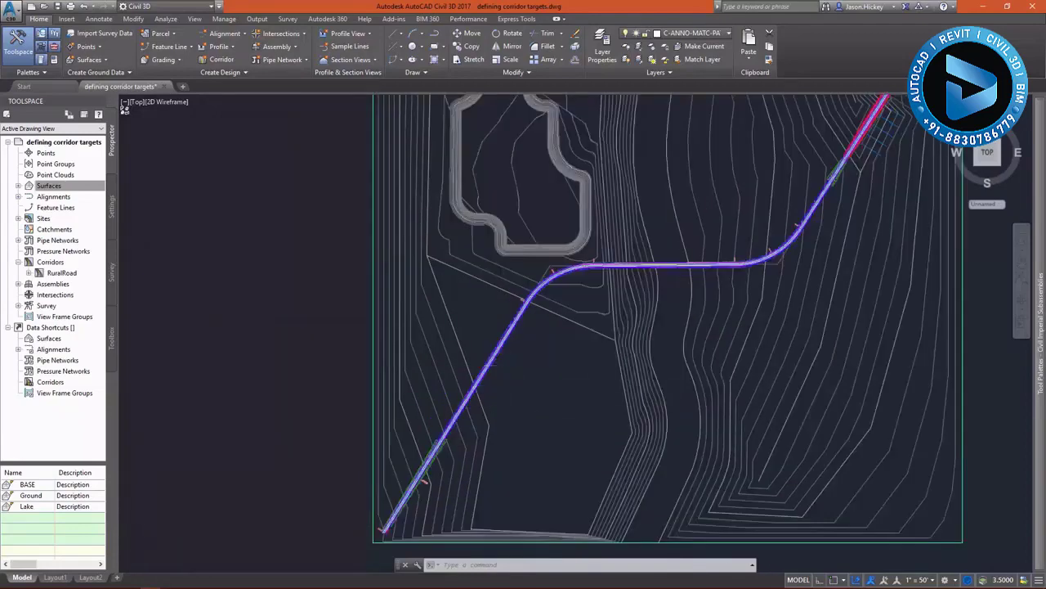
{"action": "scroll", "coordinate": [502, 407], "scroll_direction": "up", "scroll_amount": 2}
{"action": "scroll", "coordinate": [507, 337], "scroll_direction": "down", "scroll_amount": 2}
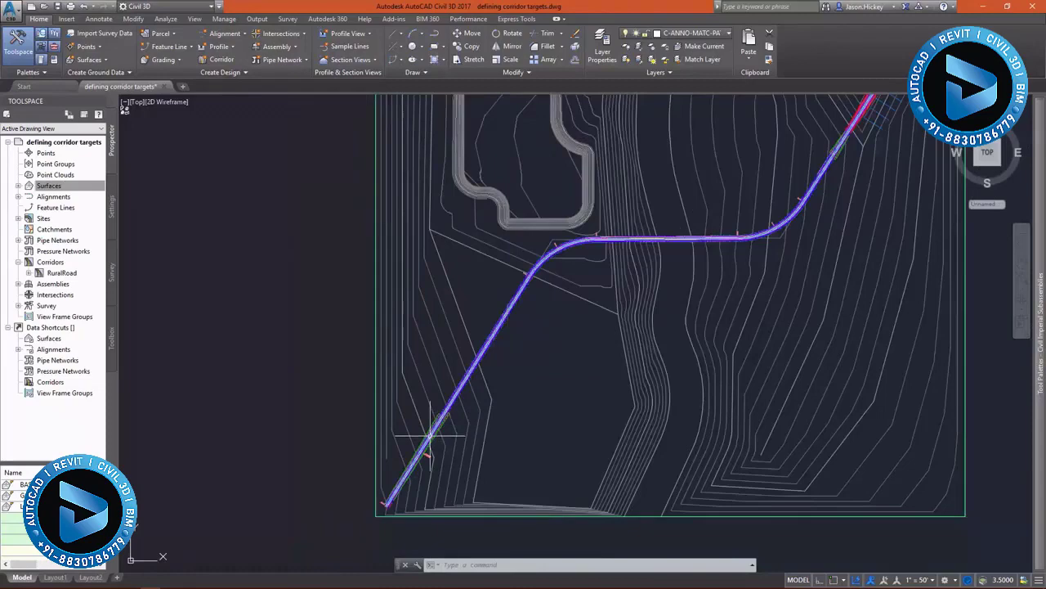
{"action": "scroll", "coordinate": [441, 400], "scroll_direction": "up", "scroll_amount": 3}
{"action": "scroll", "coordinate": [490, 303], "scroll_direction": "up", "scroll_amount": 1}
{"action": "scroll", "coordinate": [496, 315], "scroll_direction": "up", "scroll_amount": 1}
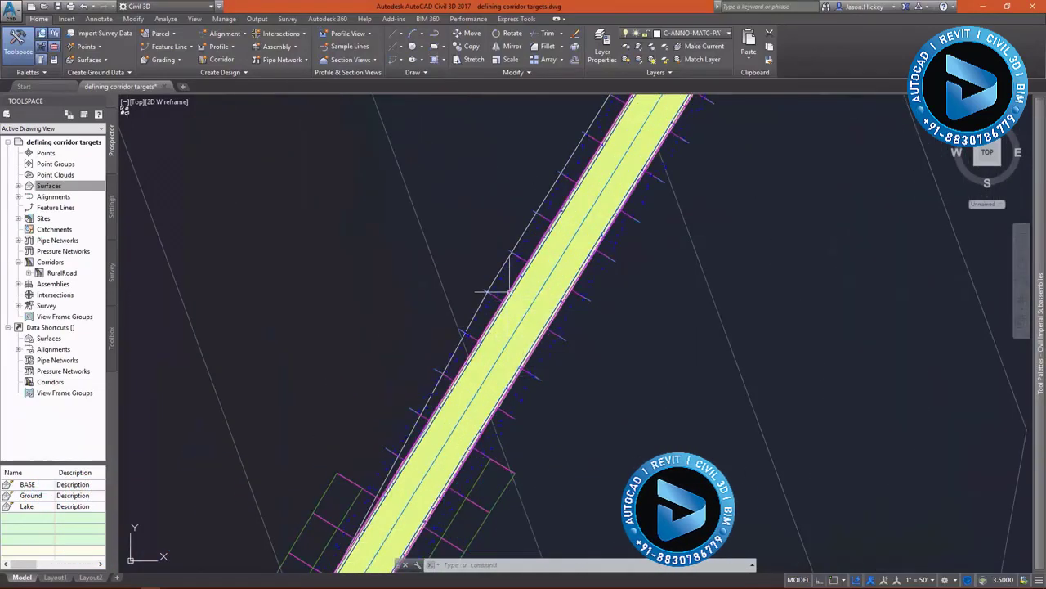
Reopen RuralRoad's target mapping from Corridor Properties and select the RightLaneSuper Width Target cell.
{"action": "right_click", "coordinate": [49, 274]}
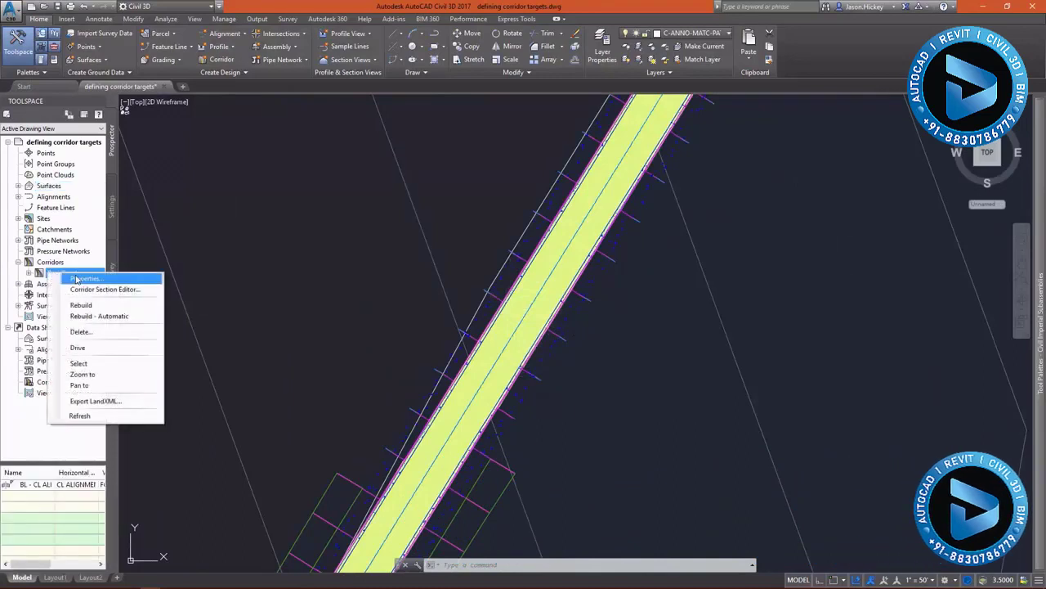
{"action": "left_click", "coordinate": [76, 279]}
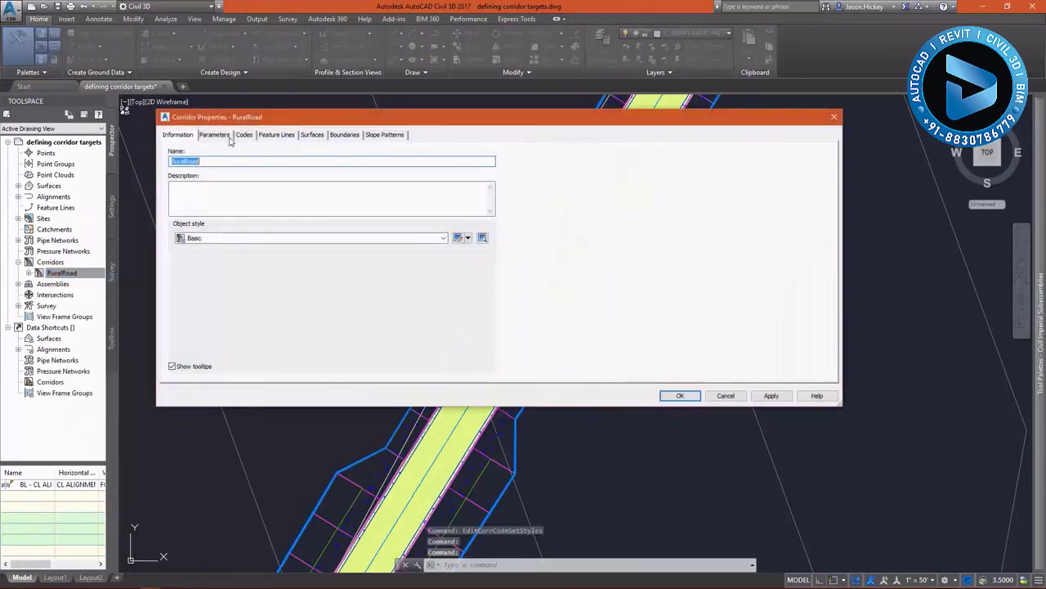
{"action": "left_click", "coordinate": [216, 136]}
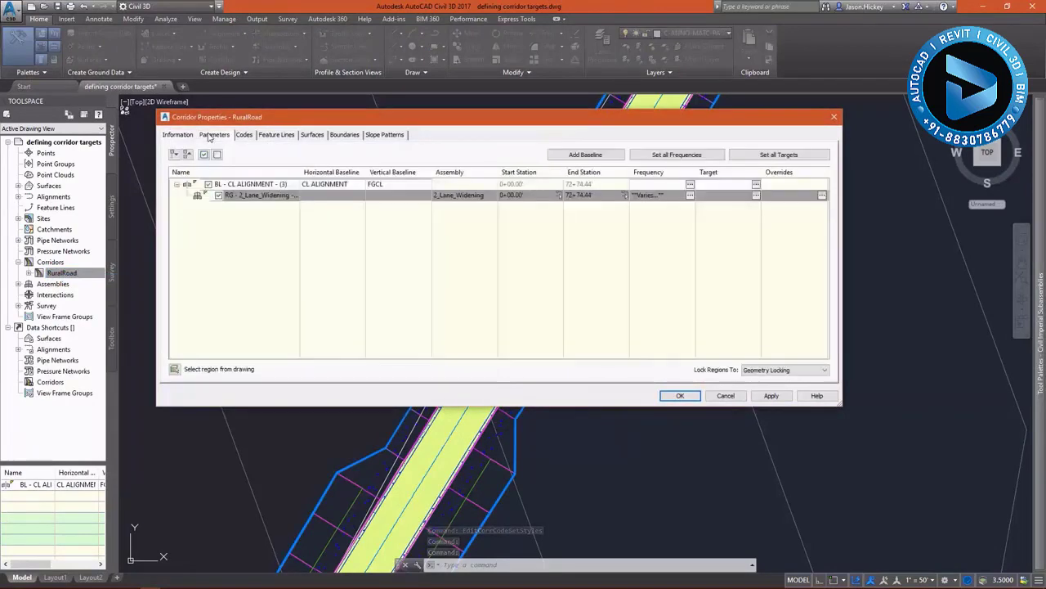
{"action": "left_click", "coordinate": [770, 155]}
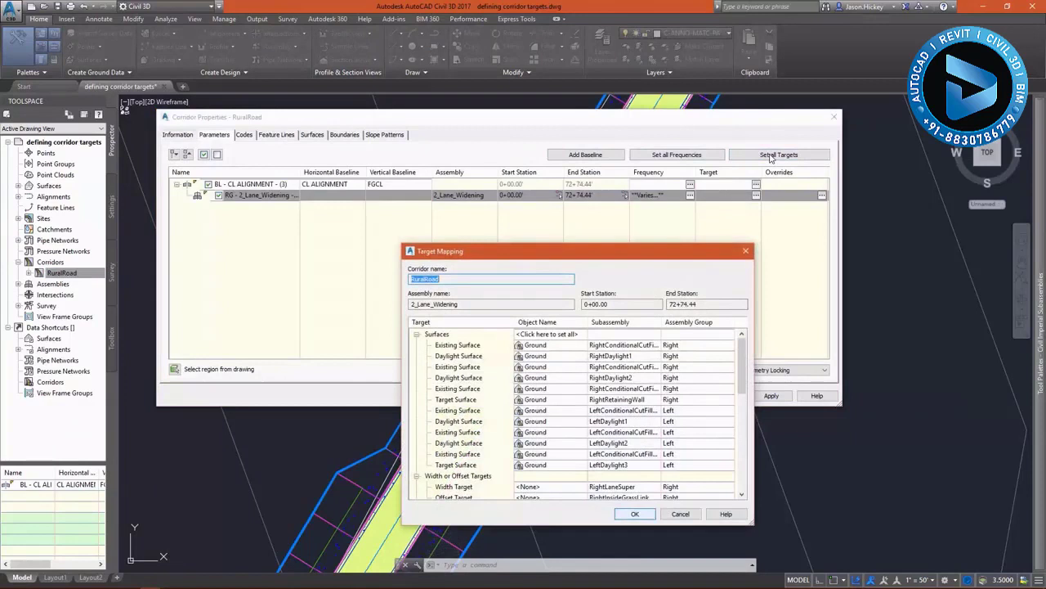
{"action": "scroll", "coordinate": [506, 452], "scroll_direction": "down", "scroll_amount": 1}
{"action": "scroll", "coordinate": [506, 451], "scroll_direction": "down", "scroll_amount": 1}
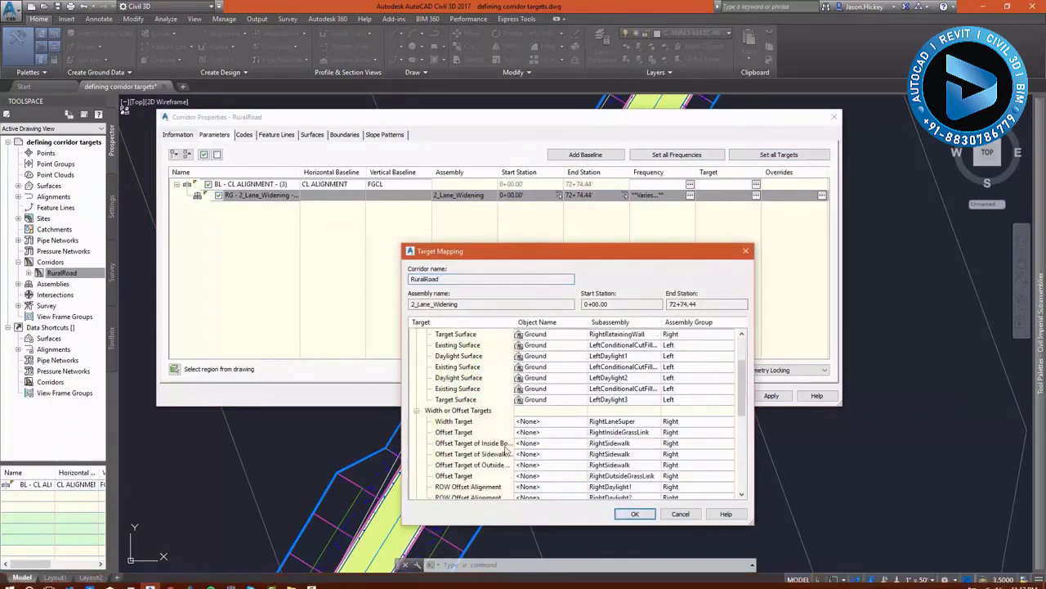
{"action": "scroll", "coordinate": [506, 451], "scroll_direction": "down", "scroll_amount": 1}
{"action": "scroll", "coordinate": [506, 449], "scroll_direction": "down", "scroll_amount": 1}
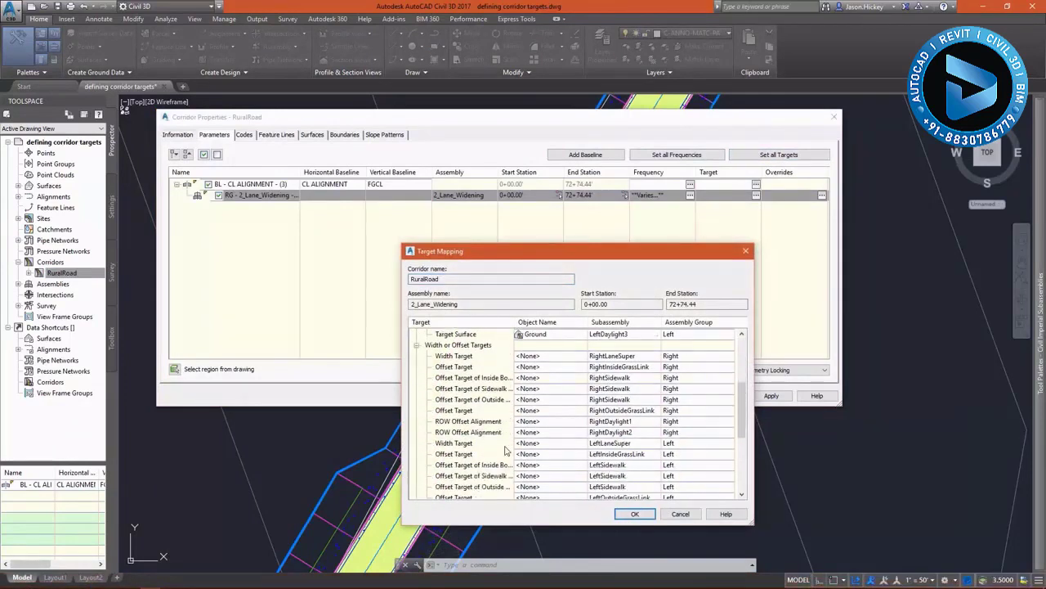
{"action": "left_click", "coordinate": [544, 357]}
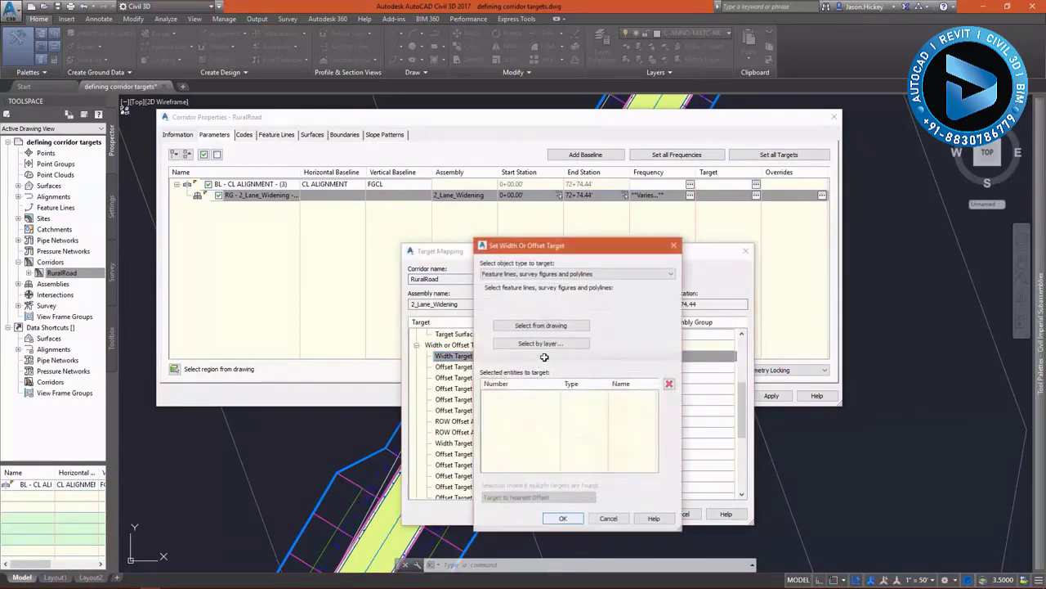
Switch to alignment targets and add CL ALIGNMENT-Right-12.00 as the right lane's Width Target.
{"action": "left_click", "coordinate": [616, 275]}
{"action": "left_click", "coordinate": [607, 283]}
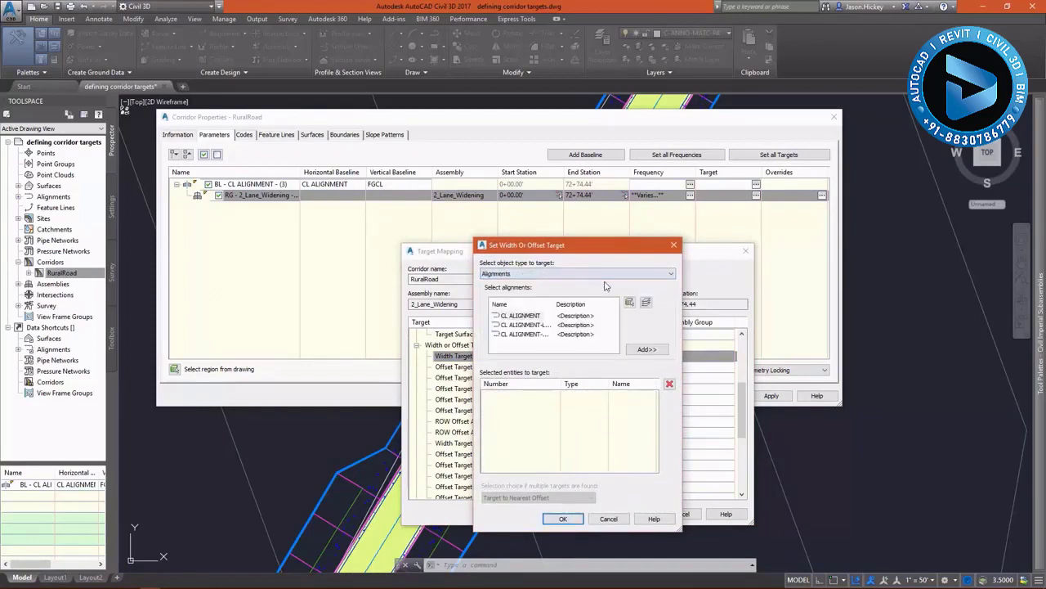
{"action": "left_click_drag", "start_coordinate": [581, 249], "coordinate": [811, 214]}
{"action": "left_click_drag", "start_coordinate": [785, 266], "coordinate": [813, 266]}
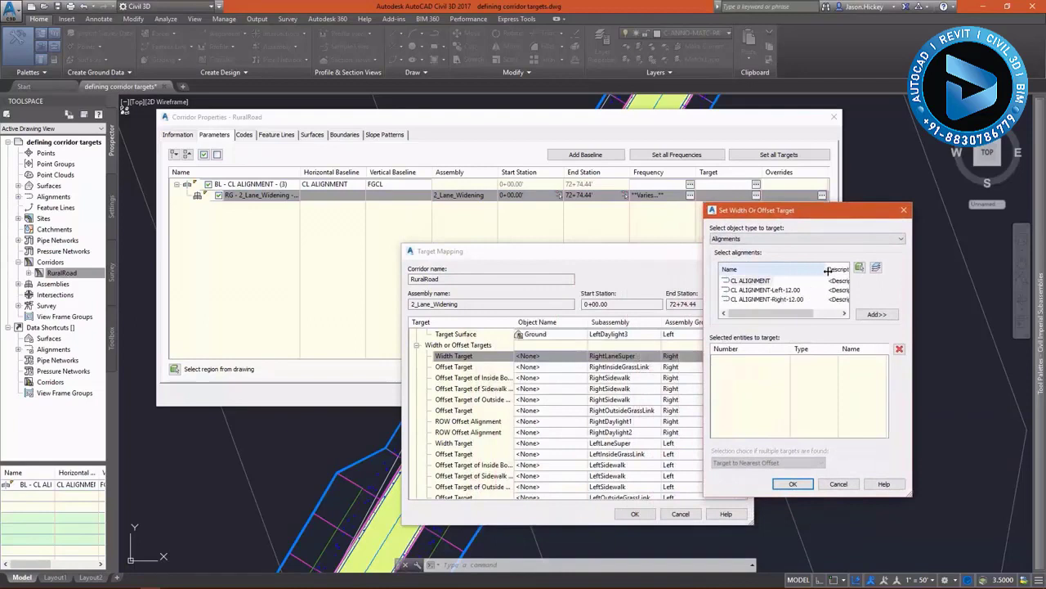
{"action": "left_click", "coordinate": [751, 281]}
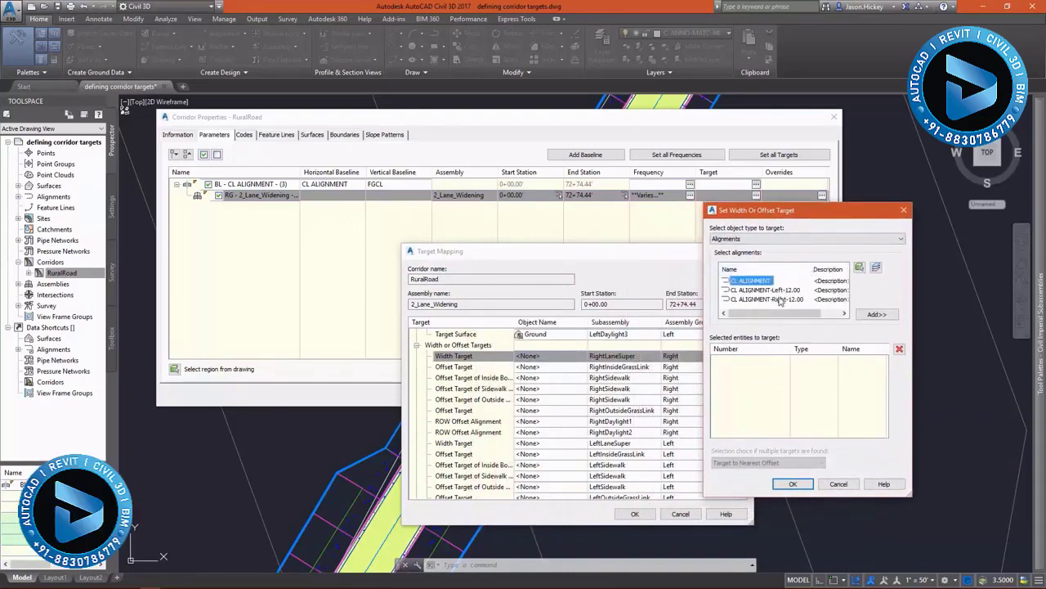
{"action": "left_click", "coordinate": [779, 300]}
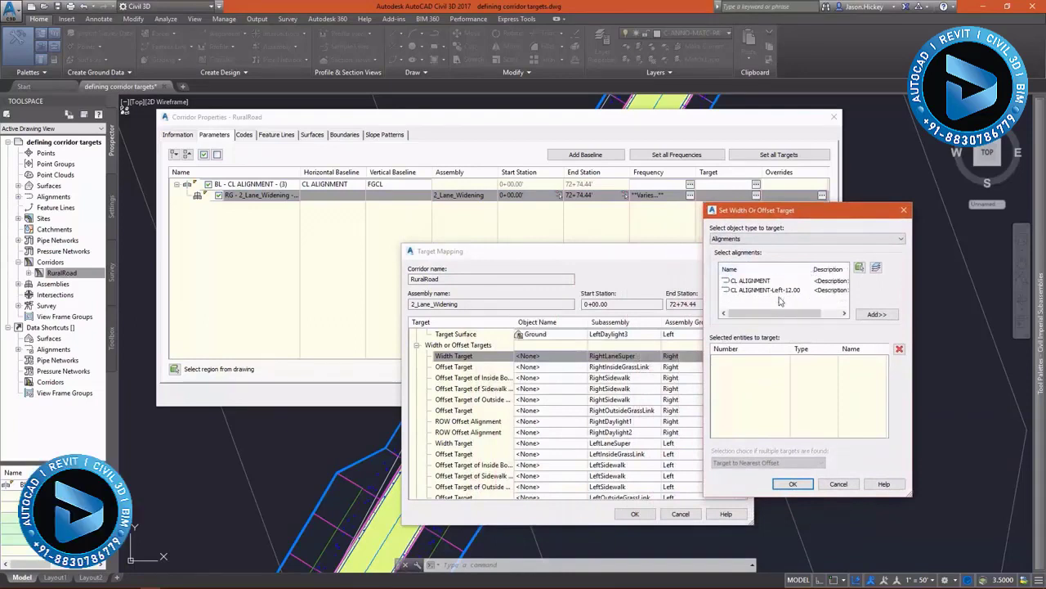
{"action": "left_click", "coordinate": [872, 315]}
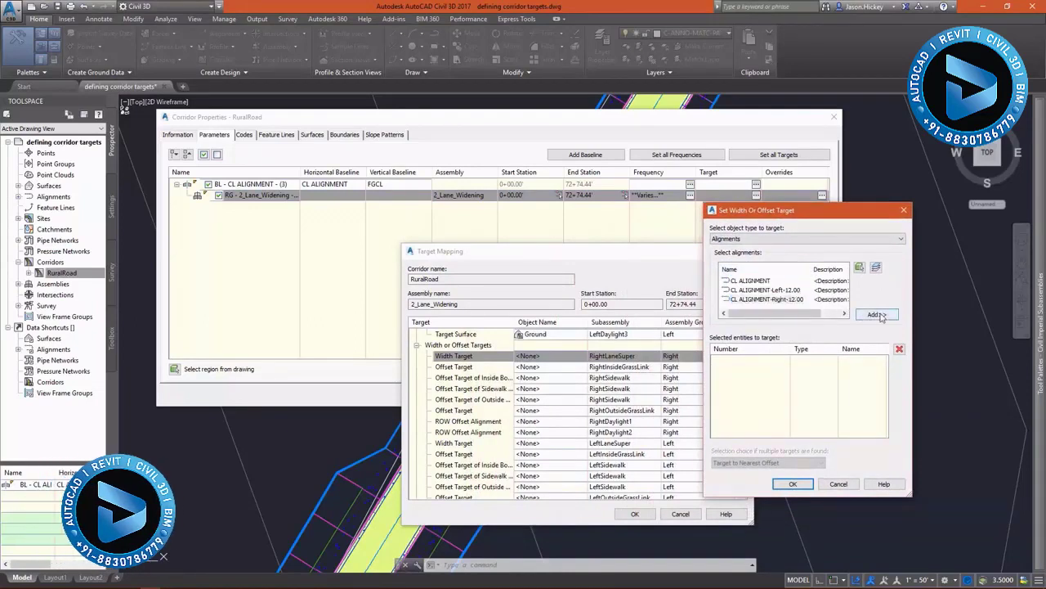
{"action": "left_click", "coordinate": [795, 484]}
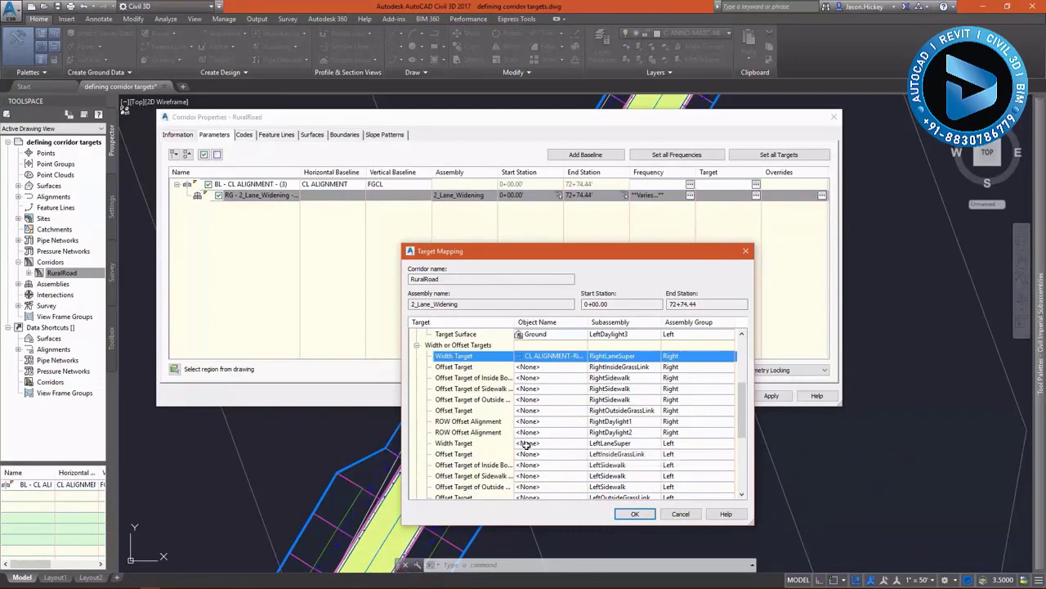
Add CL ALIGNMENT-Left-12.00 as the left lane's Width Target and apply the changes.
{"action": "left_click", "coordinate": [530, 446]}
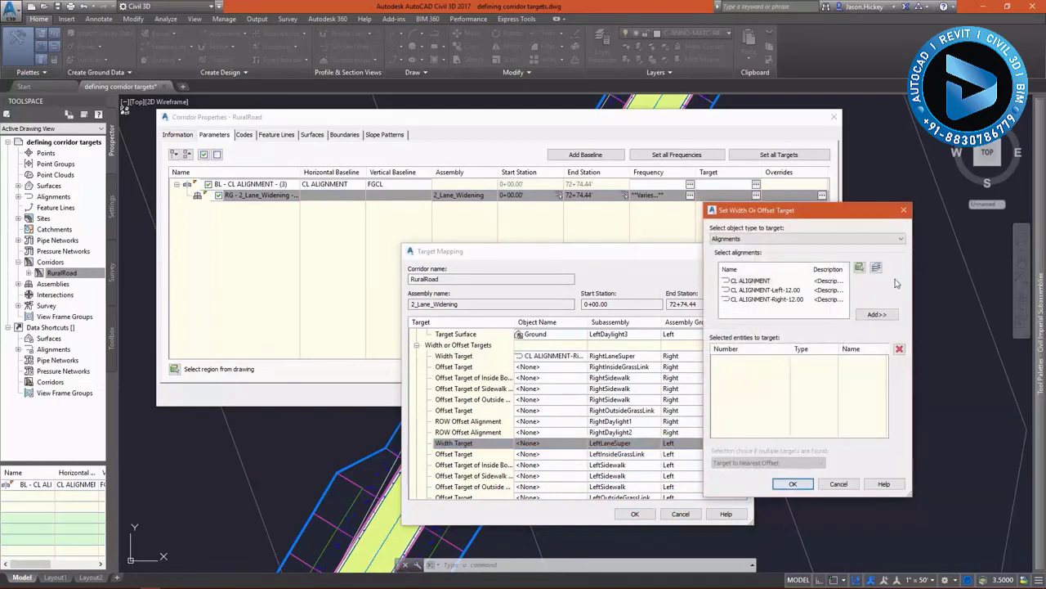
{"action": "left_click", "coordinate": [753, 291]}
{"action": "left_click", "coordinate": [876, 315]}
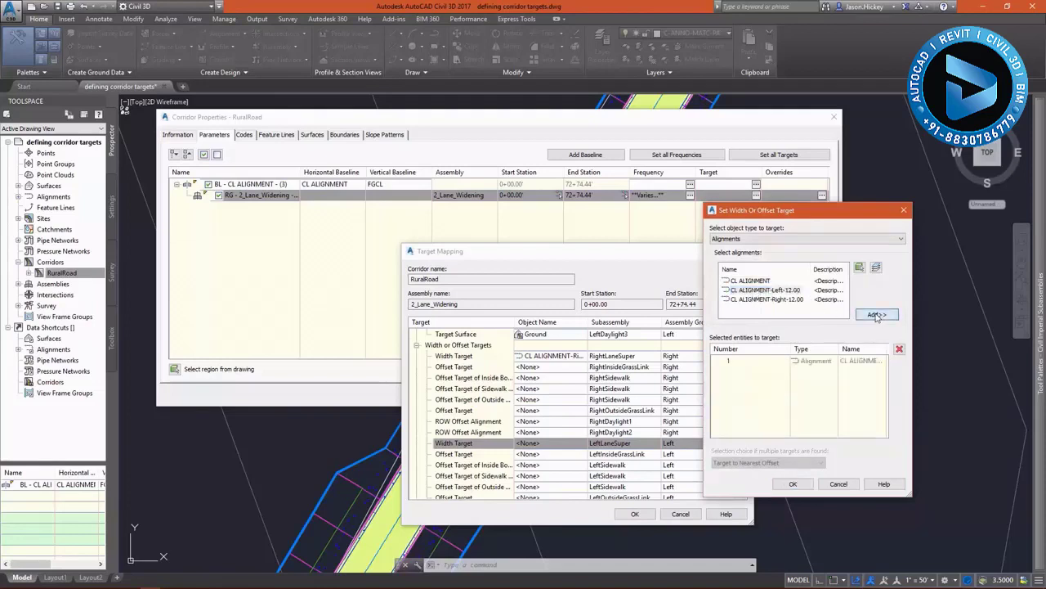
{"action": "left_click", "coordinate": [789, 484]}
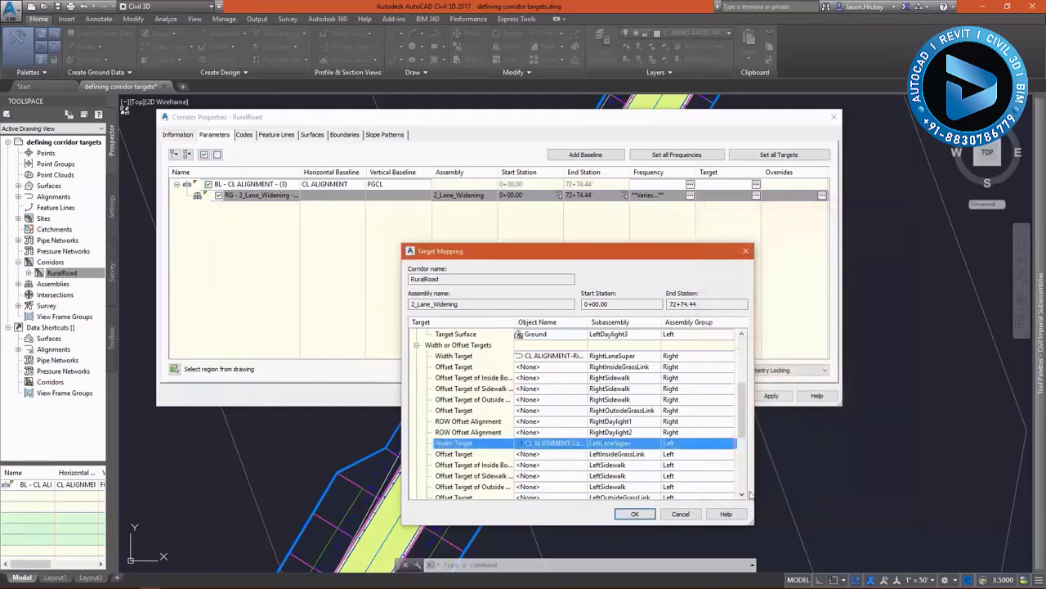
{"action": "left_click", "coordinate": [636, 514]}
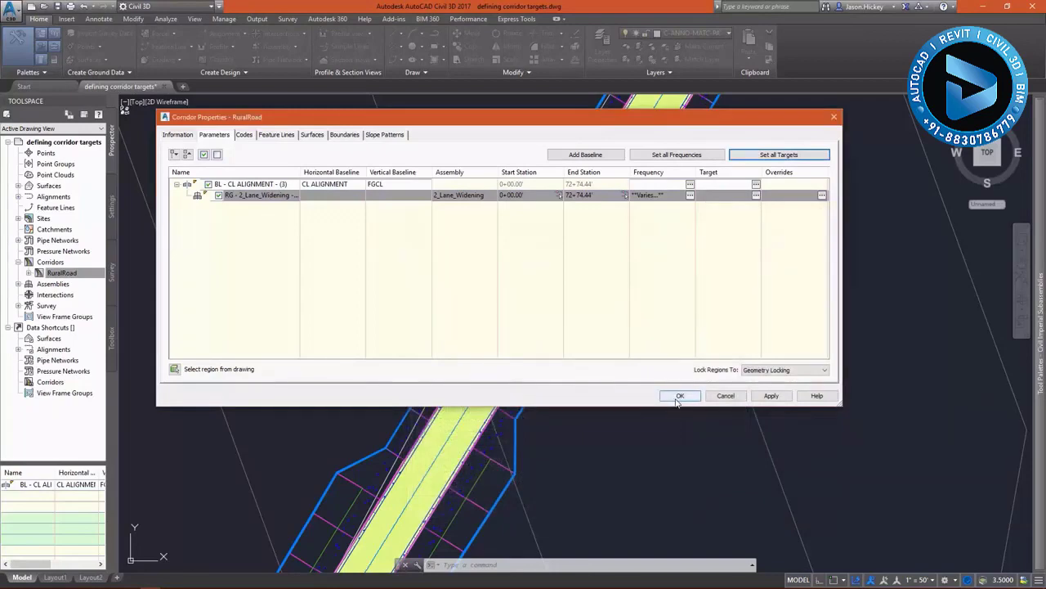
{"action": "left_click", "coordinate": [677, 398]}
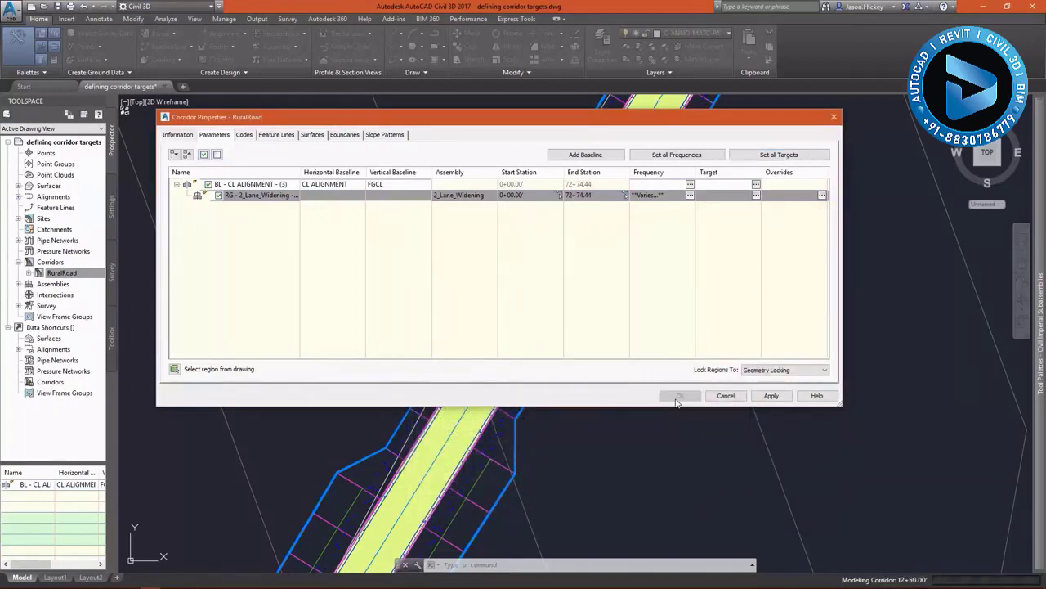
{"action": "scroll", "coordinate": [336, 477], "scroll_direction": "down", "scroll_amount": 10}
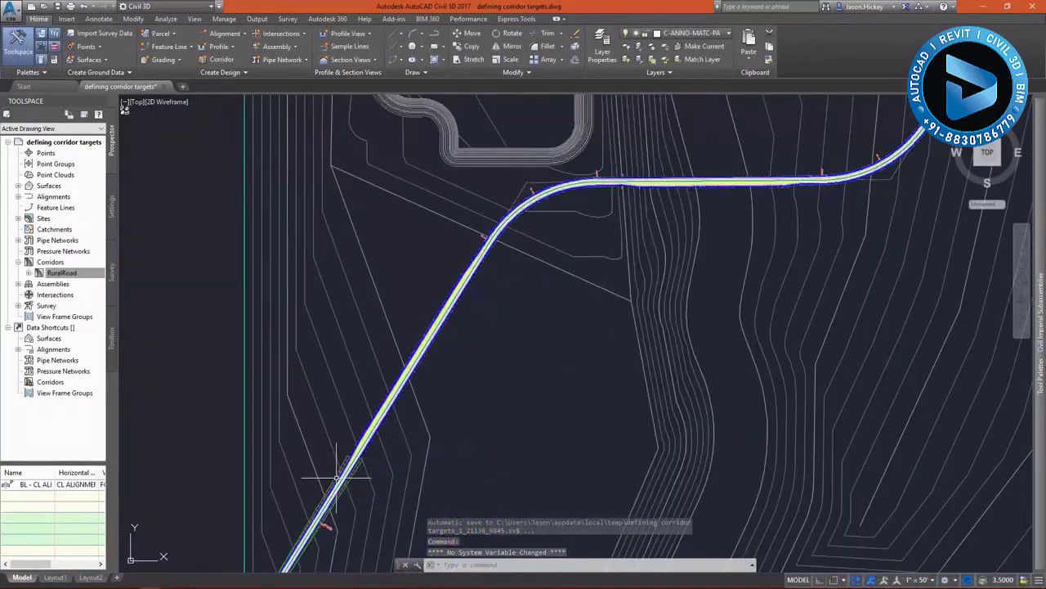
{"action": "scroll", "coordinate": [738, 187], "scroll_direction": "up", "scroll_amount": 5}
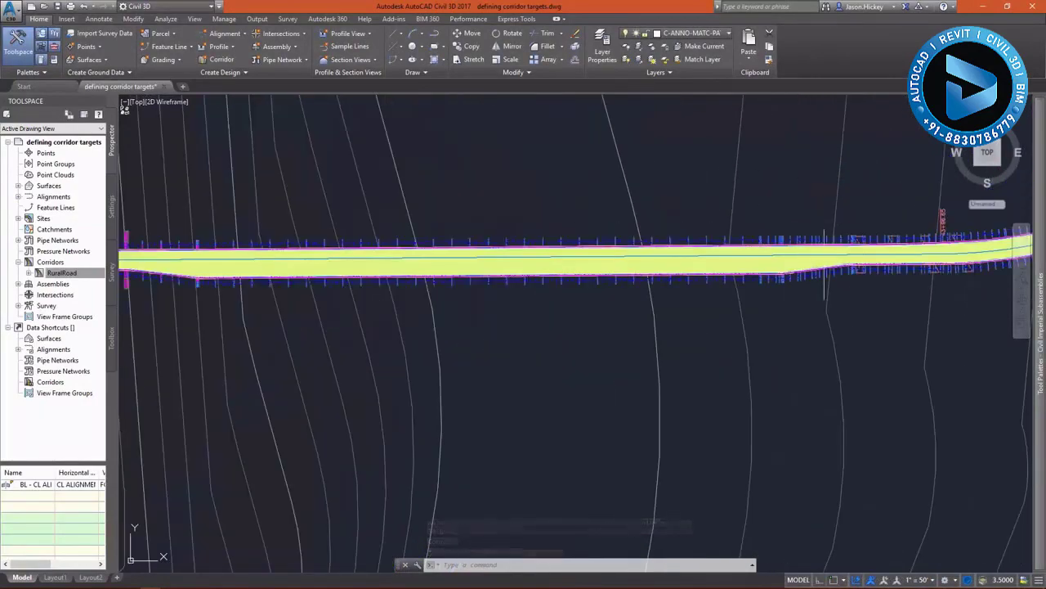
{"action": "scroll", "coordinate": [847, 271], "scroll_direction": "up", "scroll_amount": 2}
{"action": "scroll", "coordinate": [847, 272], "scroll_direction": "up", "scroll_amount": 2}
{"action": "scroll", "coordinate": [848, 270], "scroll_direction": "up", "scroll_amount": 1}
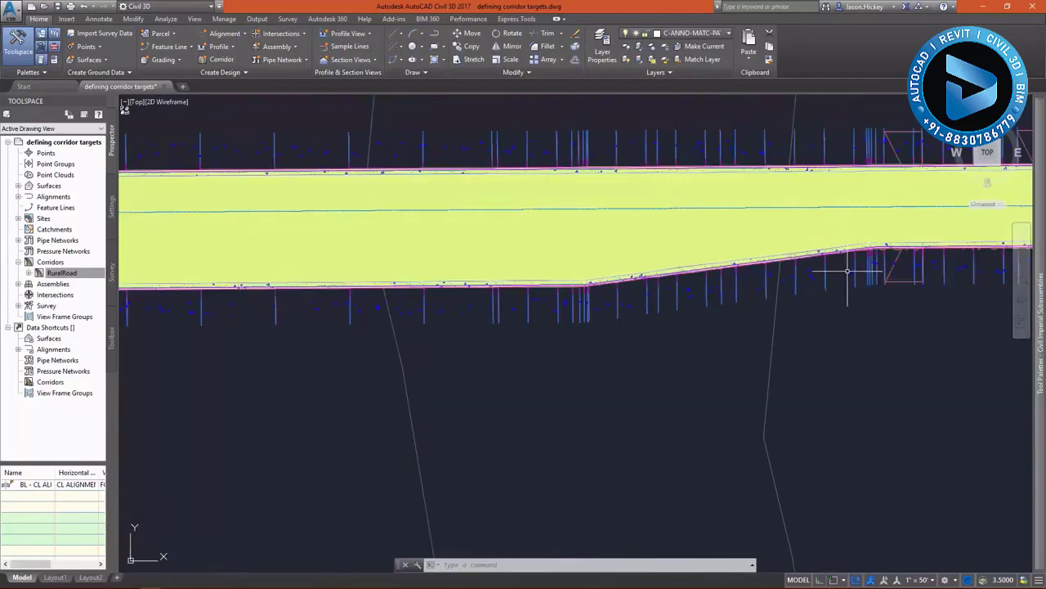
{"action": "scroll", "coordinate": [736, 254], "scroll_direction": "down", "scroll_amount": 4}
{"action": "scroll", "coordinate": [636, 238], "scroll_direction": "down", "scroll_amount": 4}
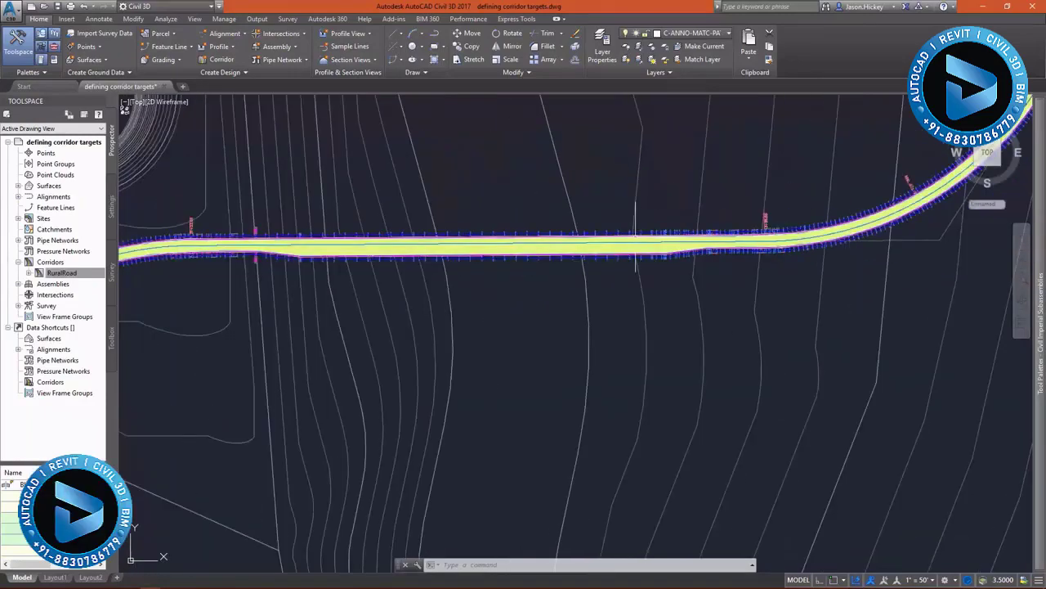
{"action": "scroll", "coordinate": [636, 239], "scroll_direction": "down", "scroll_amount": 2}
{"action": "scroll", "coordinate": [572, 240], "scroll_direction": "down", "scroll_amount": 2}
{"action": "scroll", "coordinate": [458, 242], "scroll_direction": "down", "scroll_amount": 2}
{"action": "scroll", "coordinate": [362, 242], "scroll_direction": "down", "scroll_amount": 2}
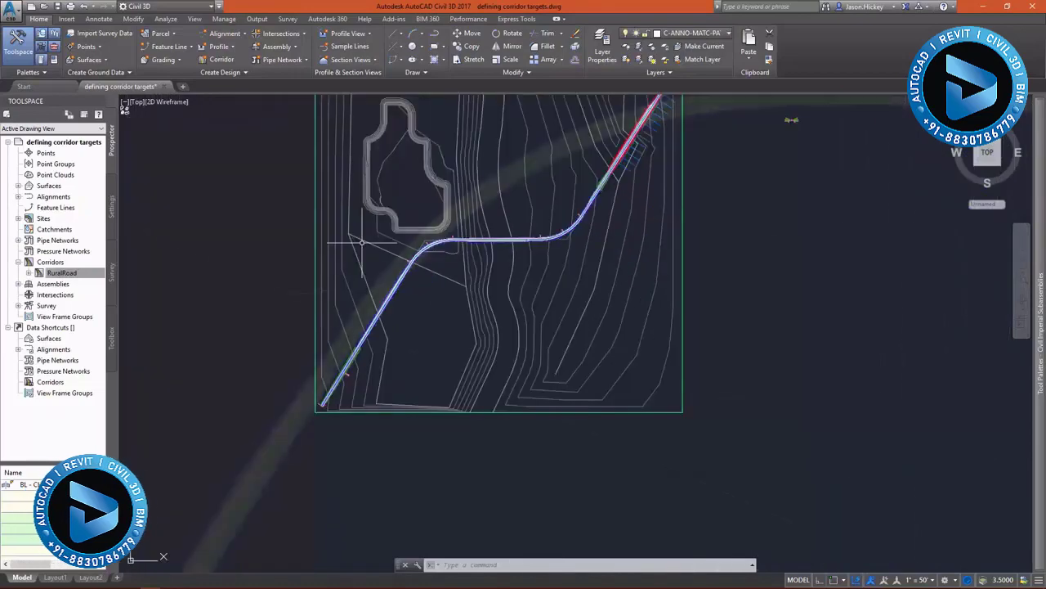
{"action": "scroll", "coordinate": [362, 242], "scroll_direction": "up", "scroll_amount": 5}
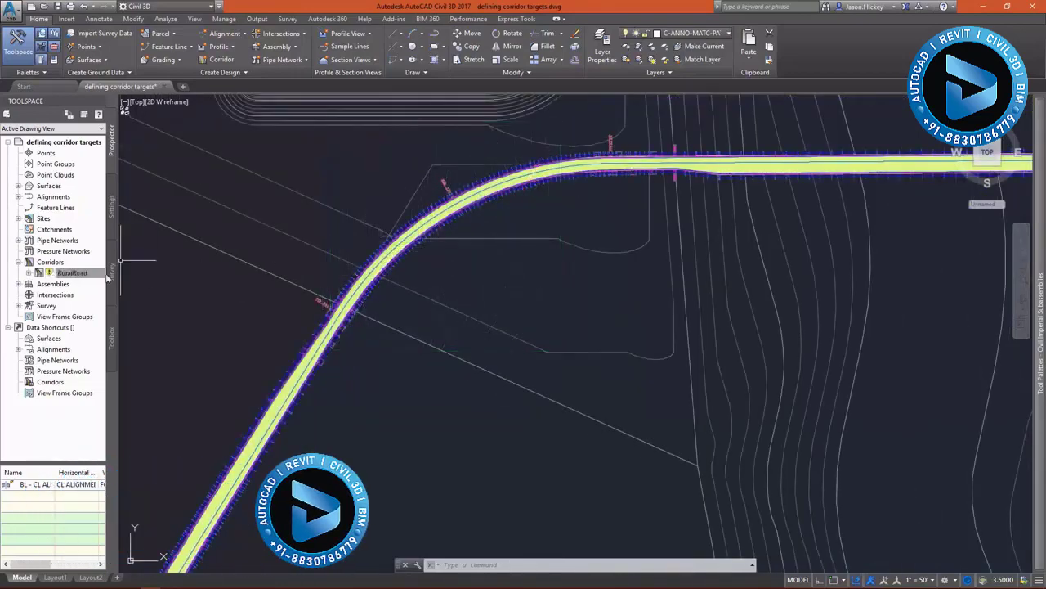
Rebuild RuralRoad from Prospector, then select the corridor in the drawing.
{"action": "right_click", "coordinate": [80, 274]}
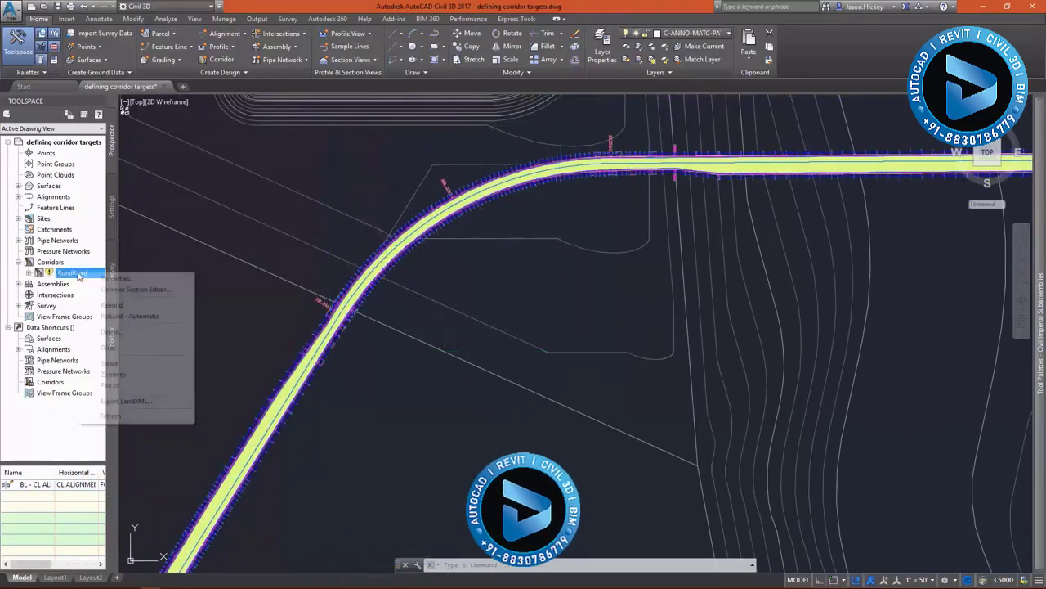
{"action": "left_click", "coordinate": [114, 305]}
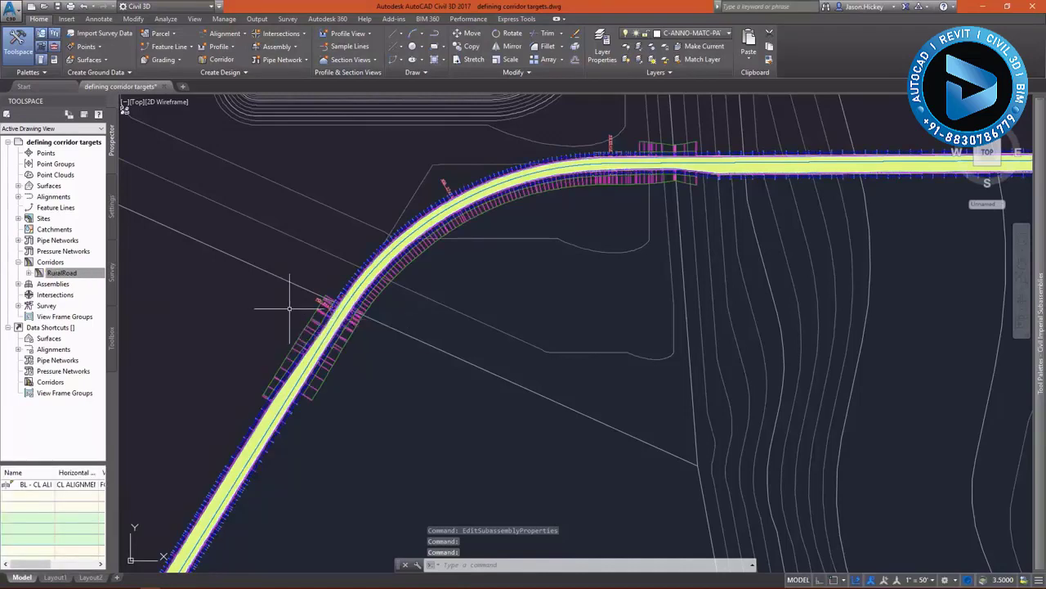
{"action": "left_click", "coordinate": [324, 378]}
View the rebuilt RuralRoad corridor in Object Viewer and zoom to the widened lanes.
{"action": "right_click", "coordinate": [320, 380]}
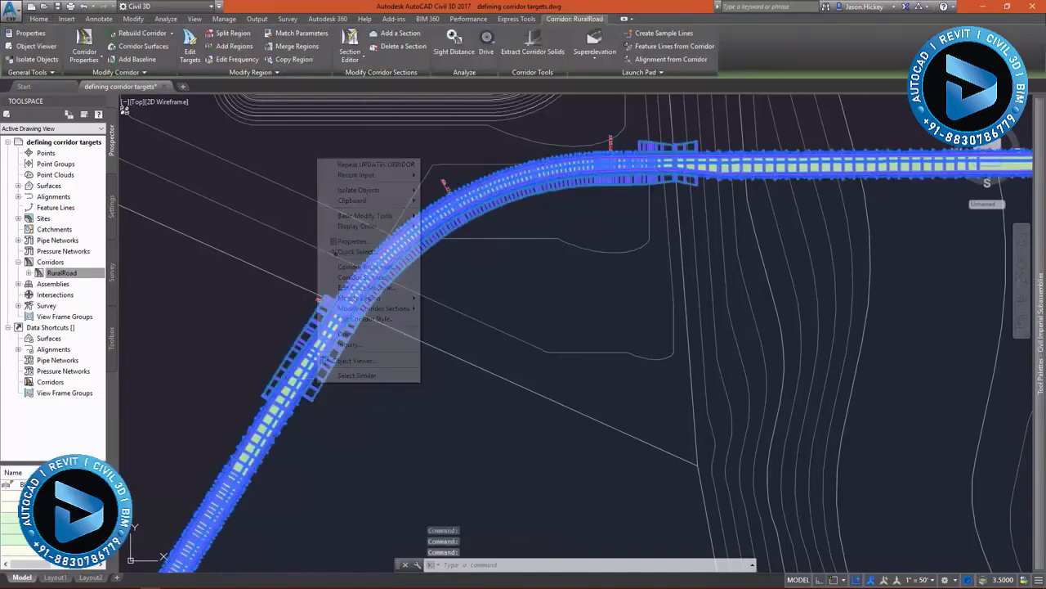
{"action": "left_click", "coordinate": [342, 360]}
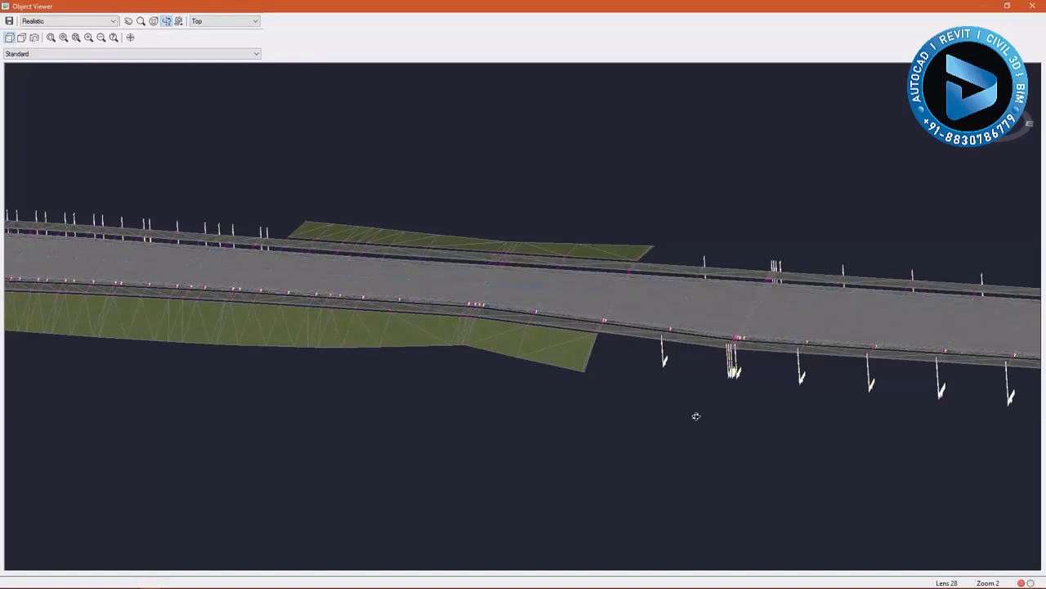
{"action": "scroll", "coordinate": [695, 416], "scroll_direction": "down", "scroll_amount": 2}
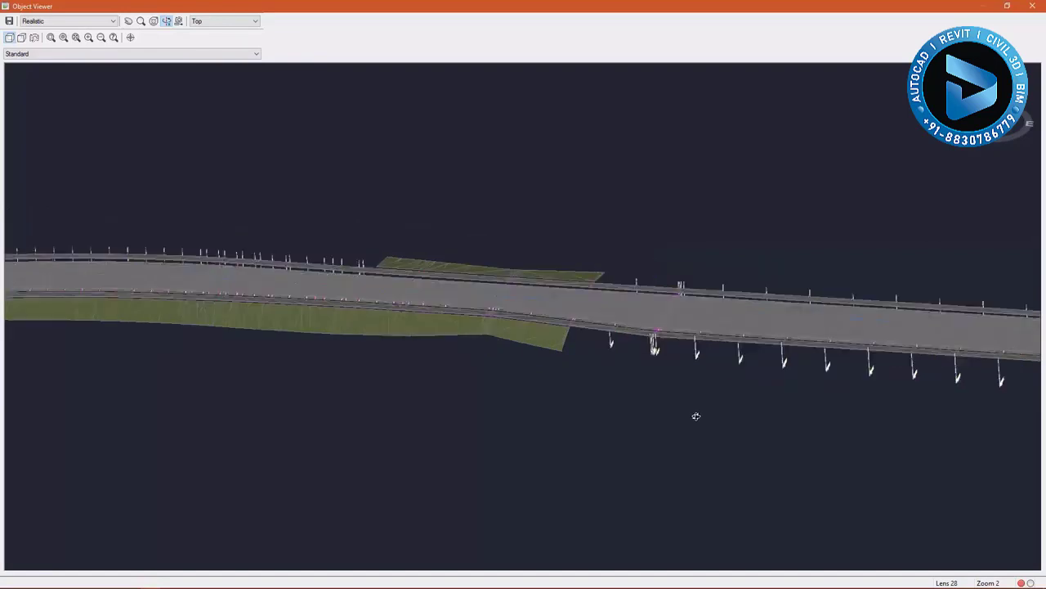